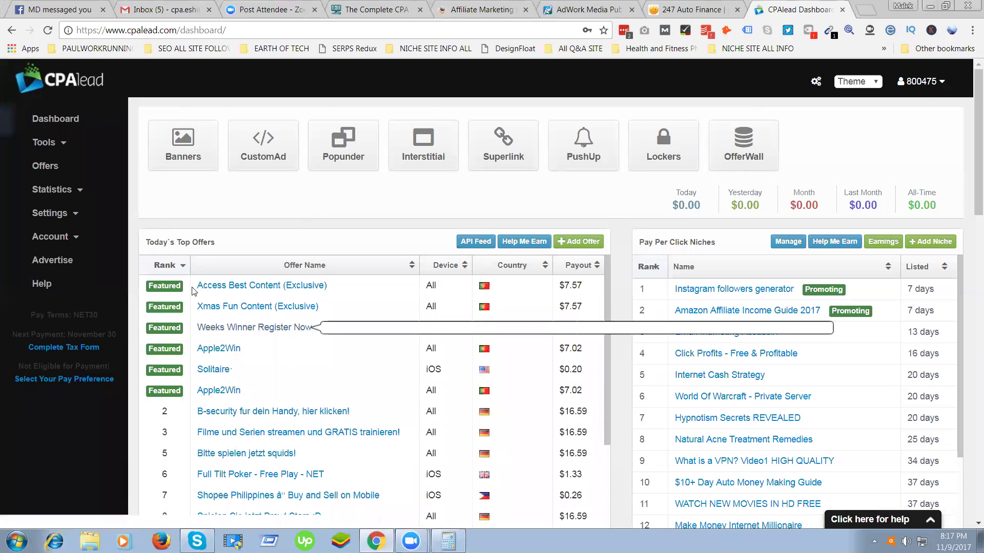
- Open the Offers page and look through the ranked list of United States offers
scroll(185, 347, down, 10)
click(45, 170)
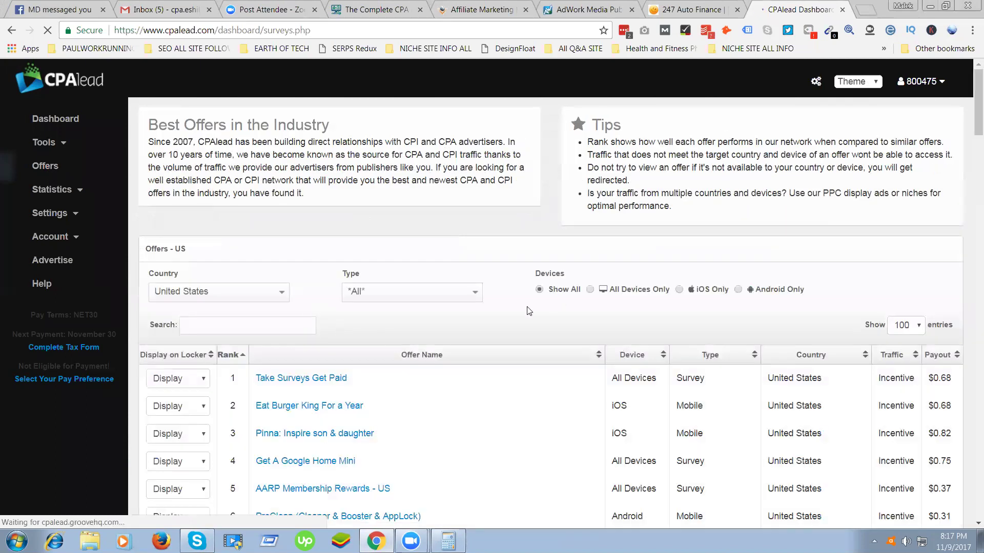
scroll(533, 306, down, 3)
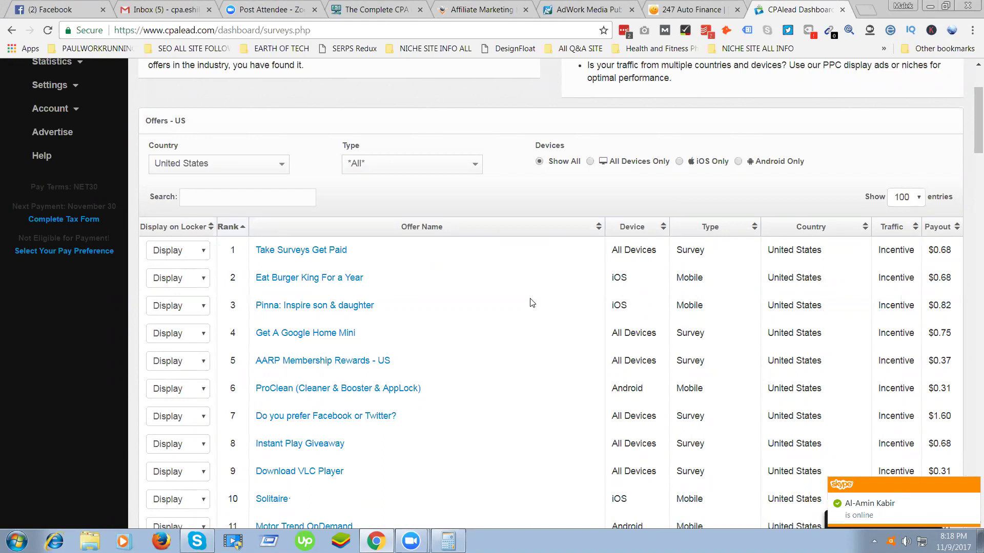
scroll(528, 300, down, 3)
scroll(374, 325, up, 5)
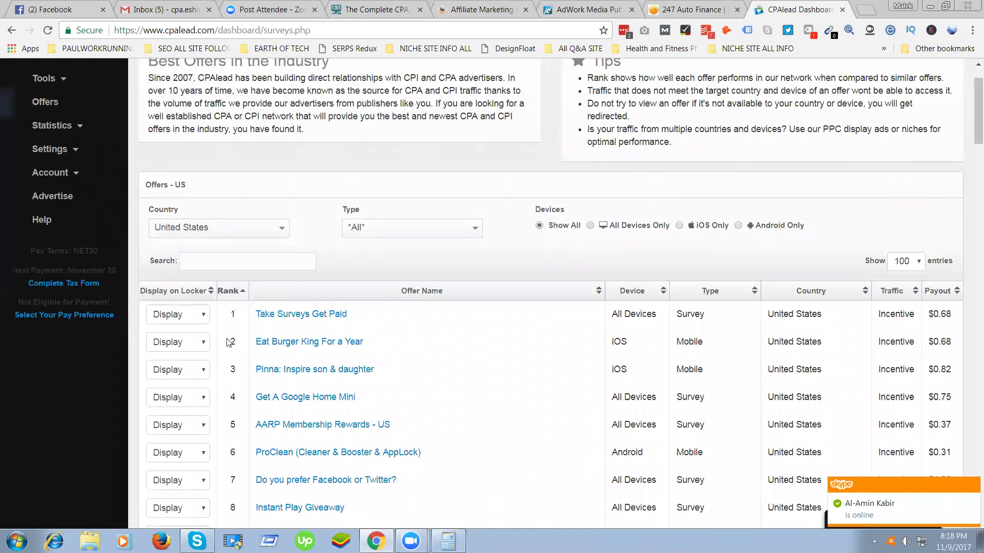
scroll(263, 360, down, 3)
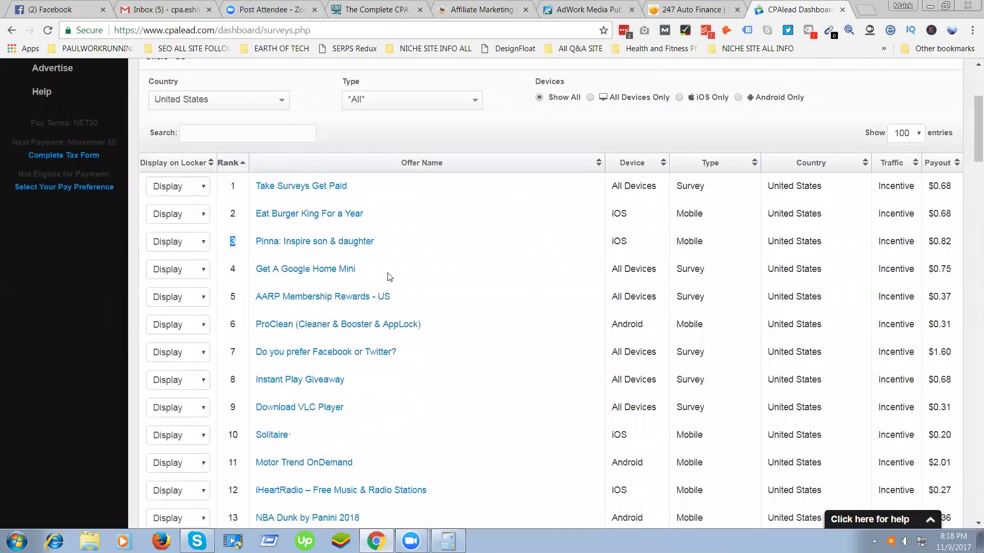
scroll(320, 302, up, 1)
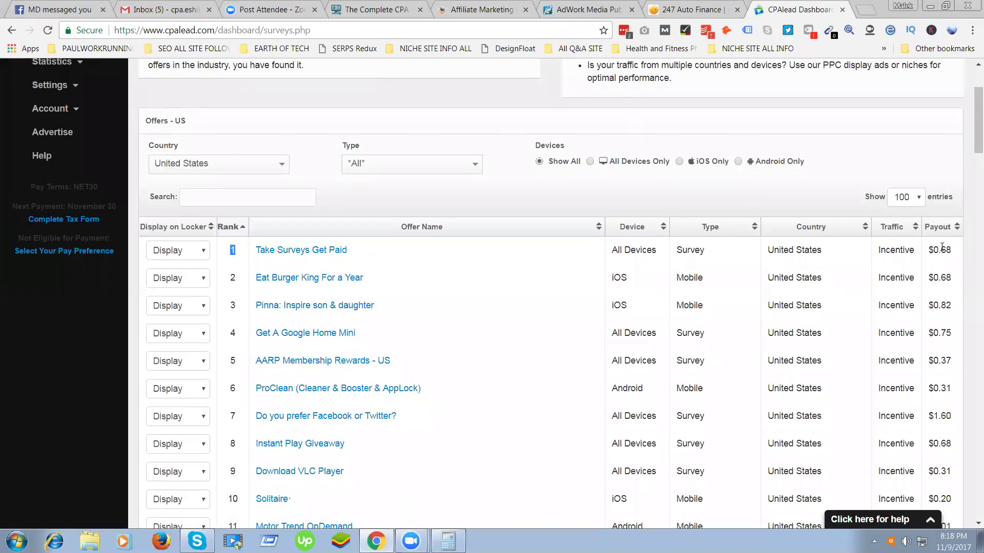
- Check the payout and traffic type of the top-ranked offer, and sort the offers by traffic in descending order
drag(955, 249, 935, 250)
drag(920, 257, 887, 248)
click(915, 226)
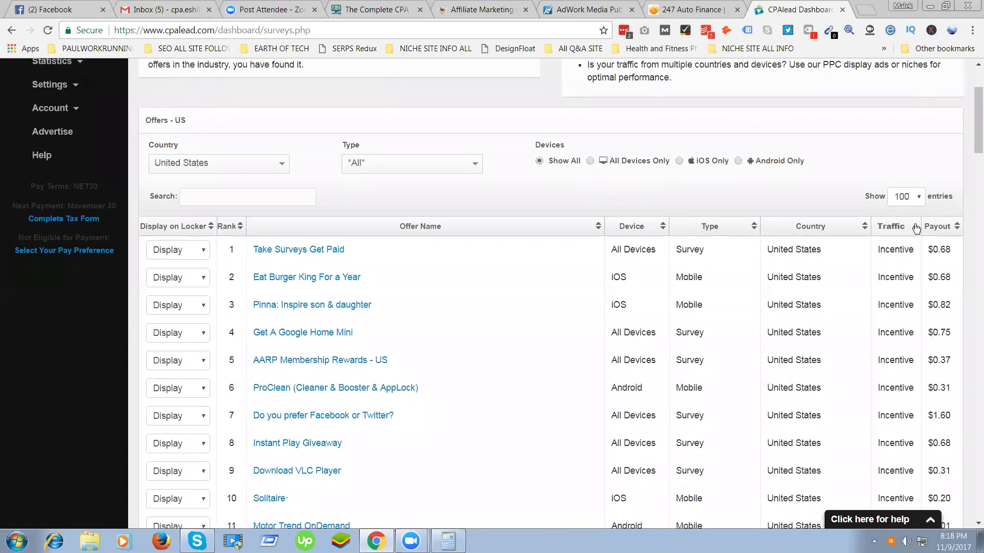
click(915, 227)
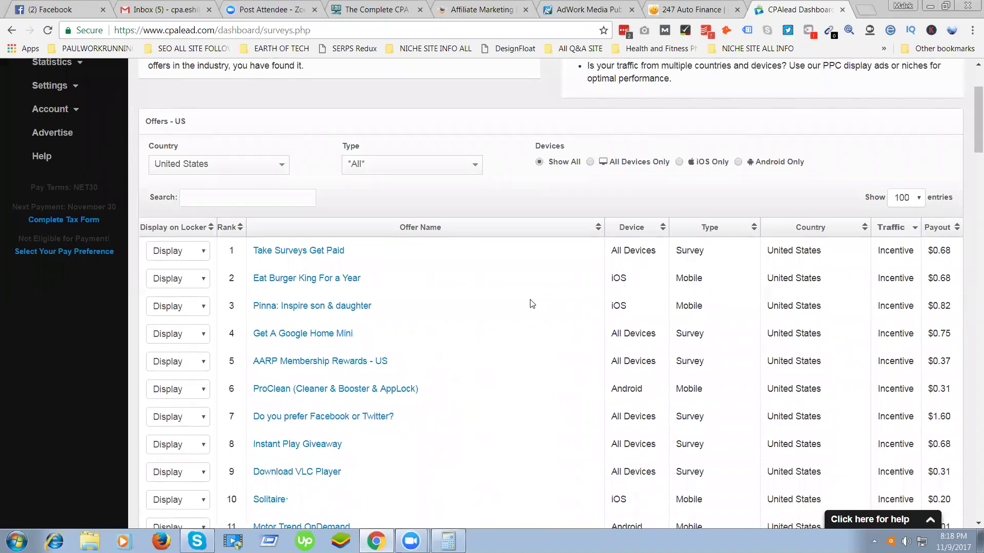
scroll(477, 328, up, 3)
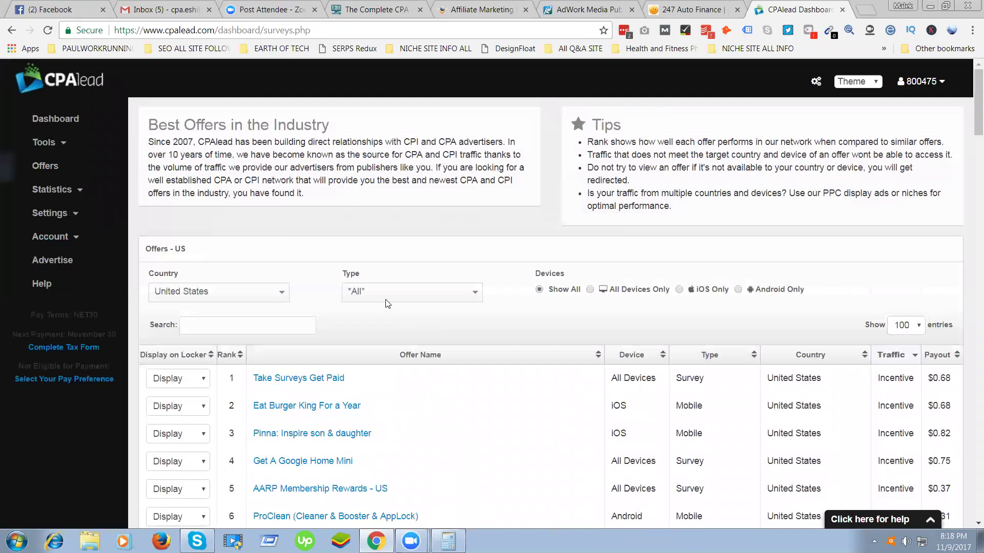
click(386, 303)
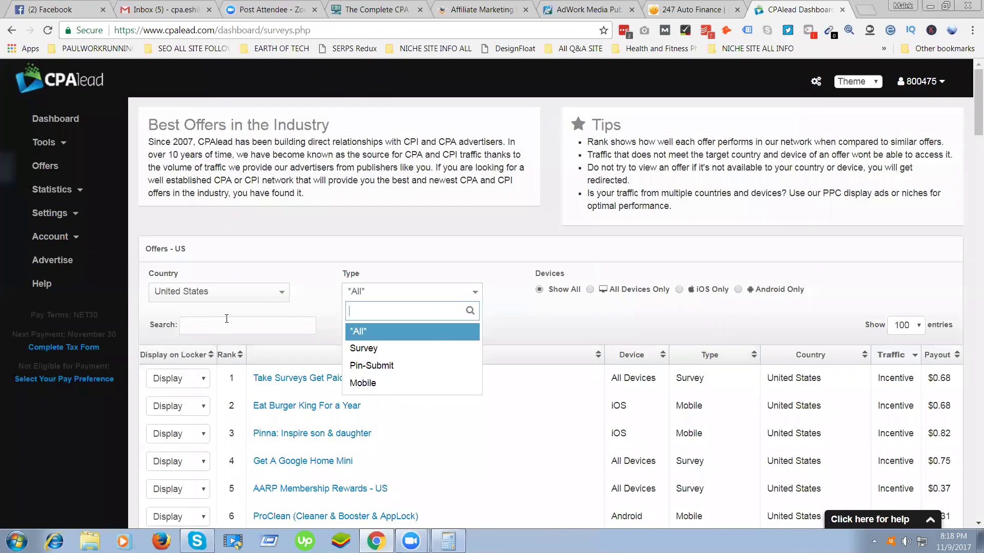
click(225, 336)
double_click(231, 378)
double_click(230, 405)
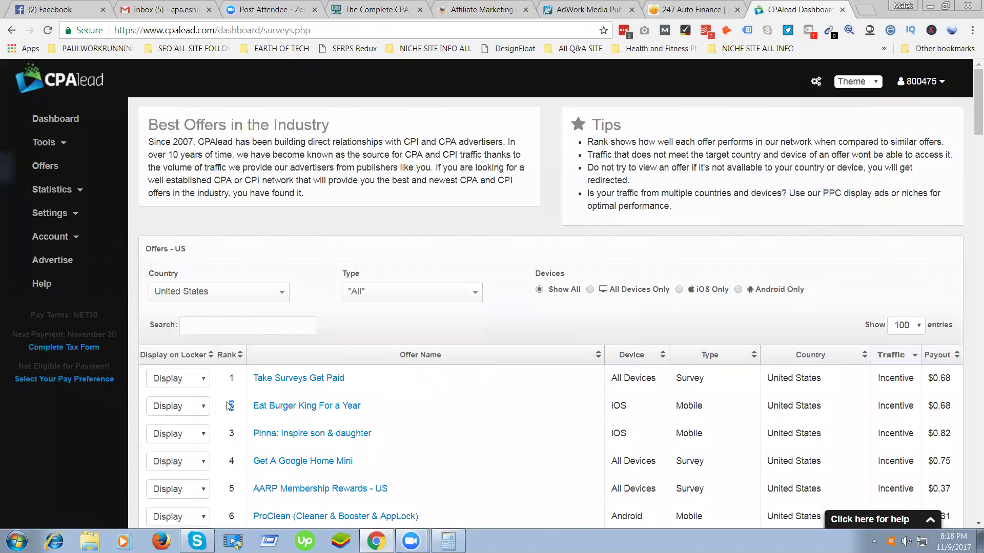
double_click(235, 435)
click(203, 381)
click(240, 394)
- Filter the offers to the Pin-Submit type and check the payout of the listed offer
click(372, 298)
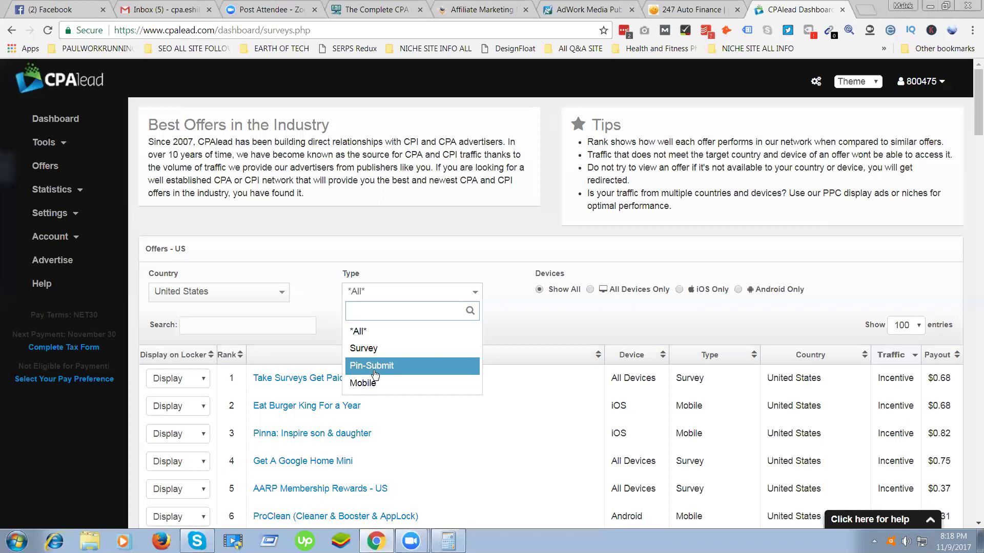
click(426, 365)
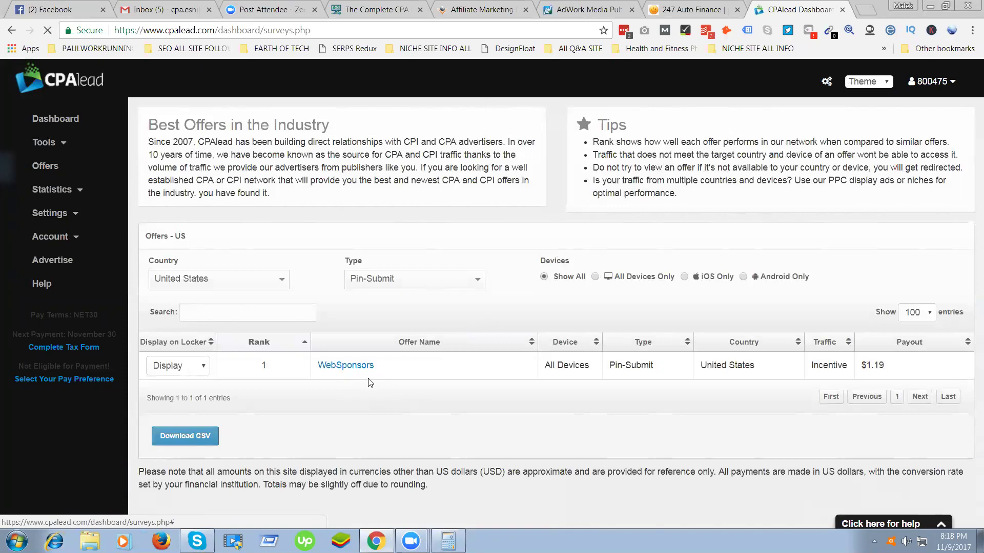
drag(889, 368, 862, 365)
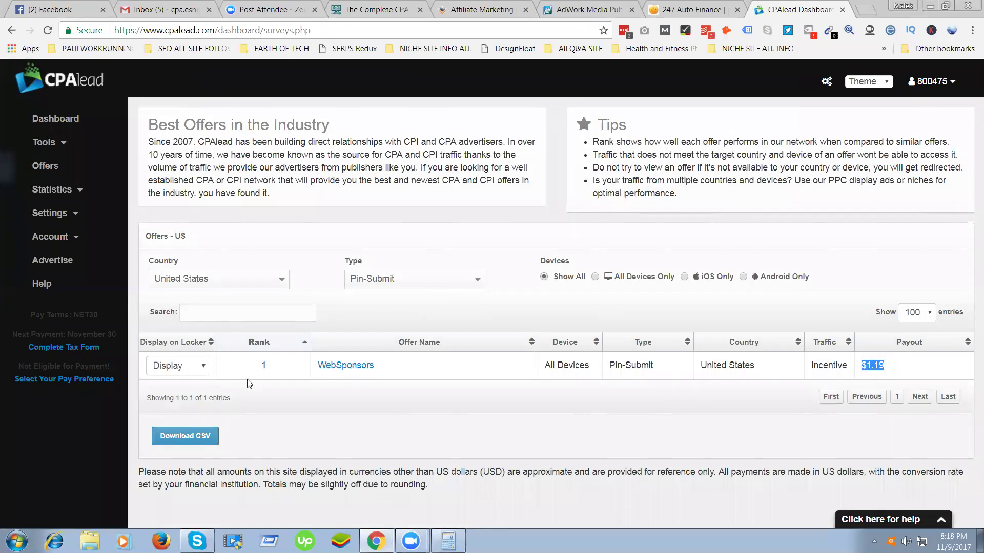
- View the WebSponsors offer details and its preview page, and close both
click(345, 365)
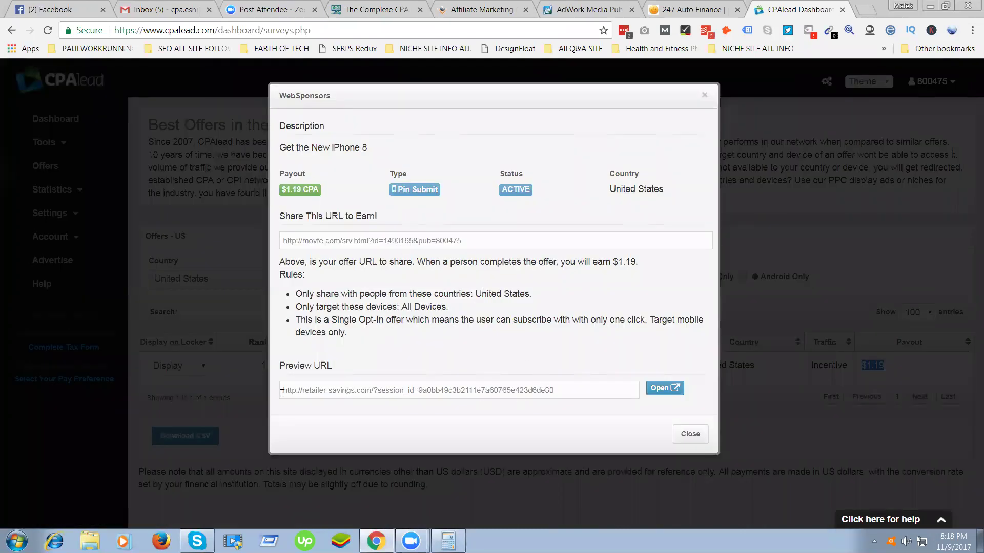
click(661, 391)
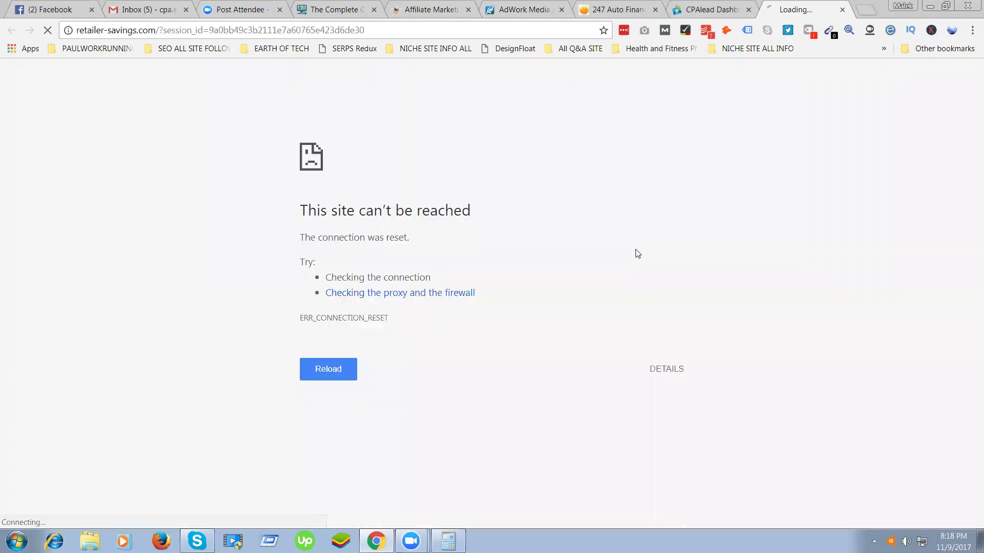
click(842, 10)
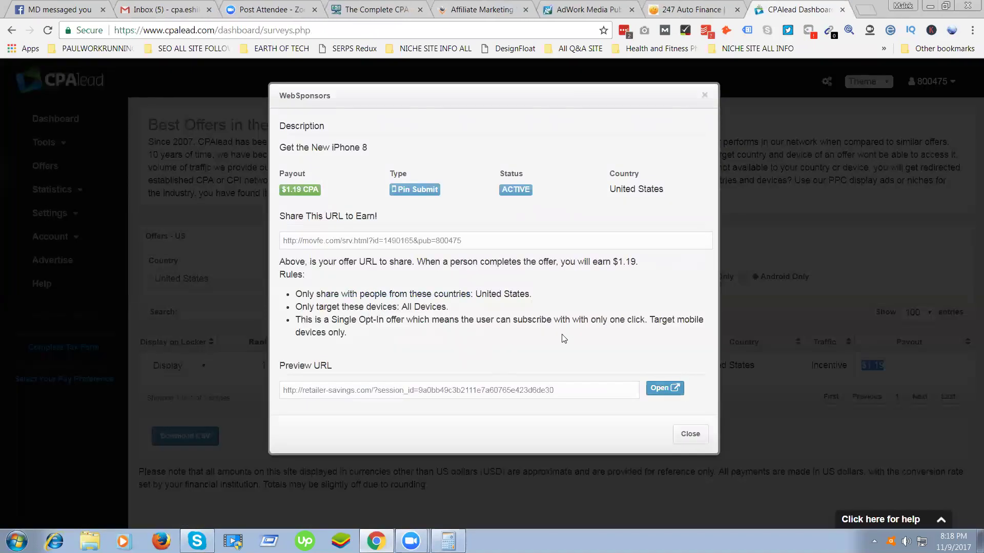
click(718, 279)
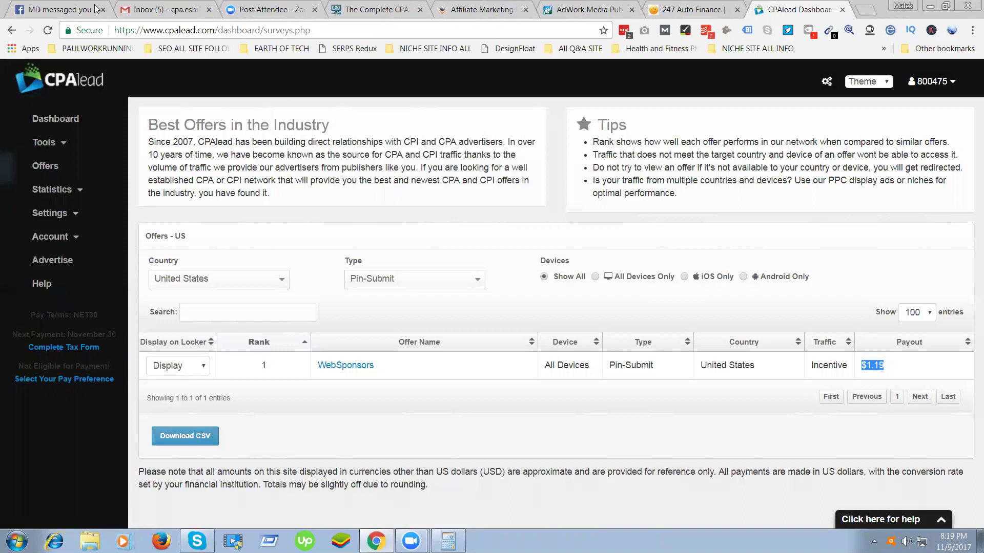
- Reset the offer type filter to "All"
click(561, 359)
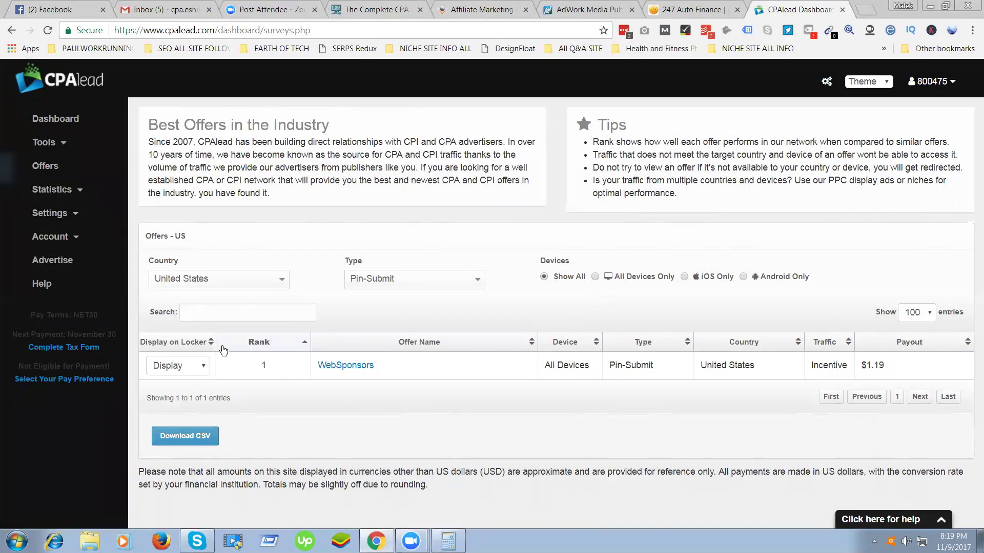
click(380, 281)
click(362, 321)
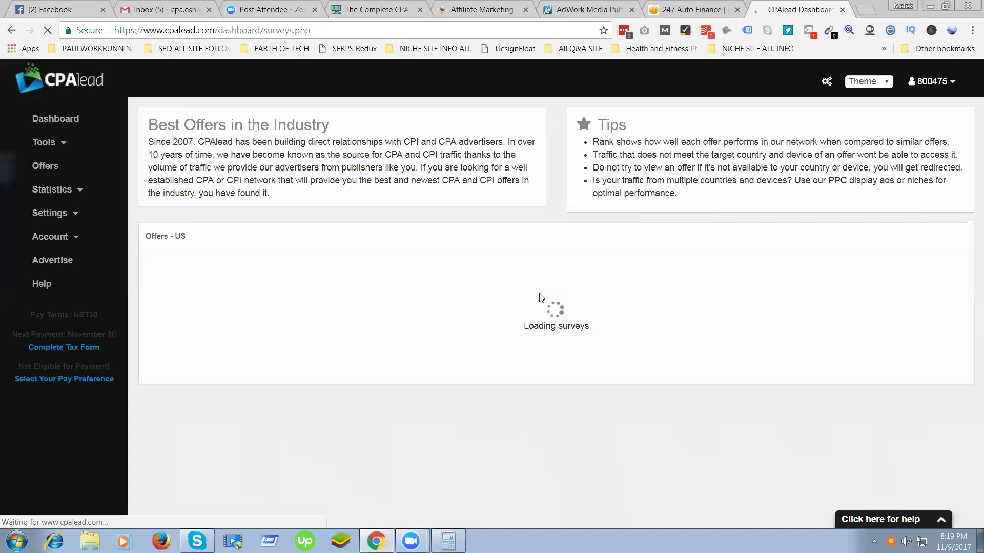
- Examine the device, country and traffic values of the first offer in the full list
scroll(677, 282, down, 5)
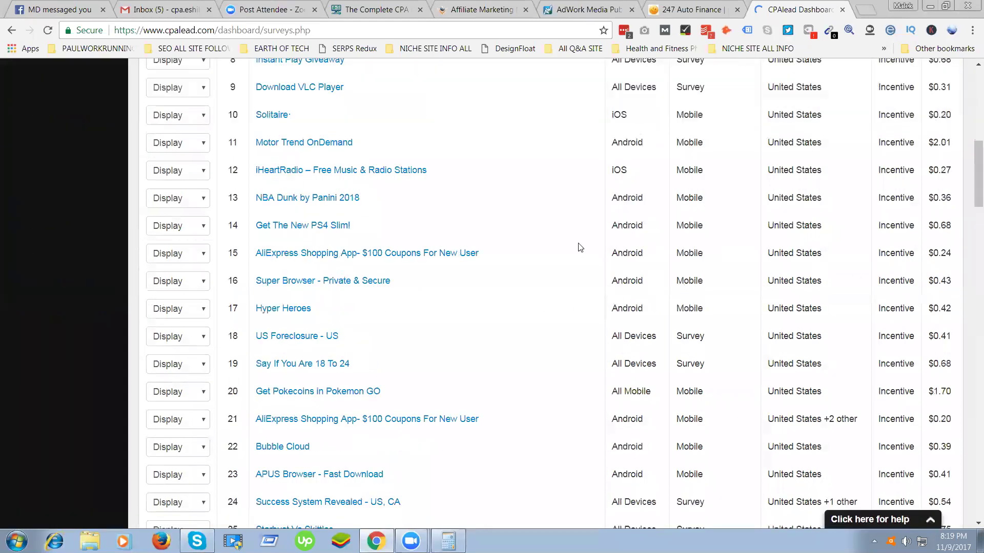
scroll(639, 250, up, 7)
drag(657, 251, 613, 250)
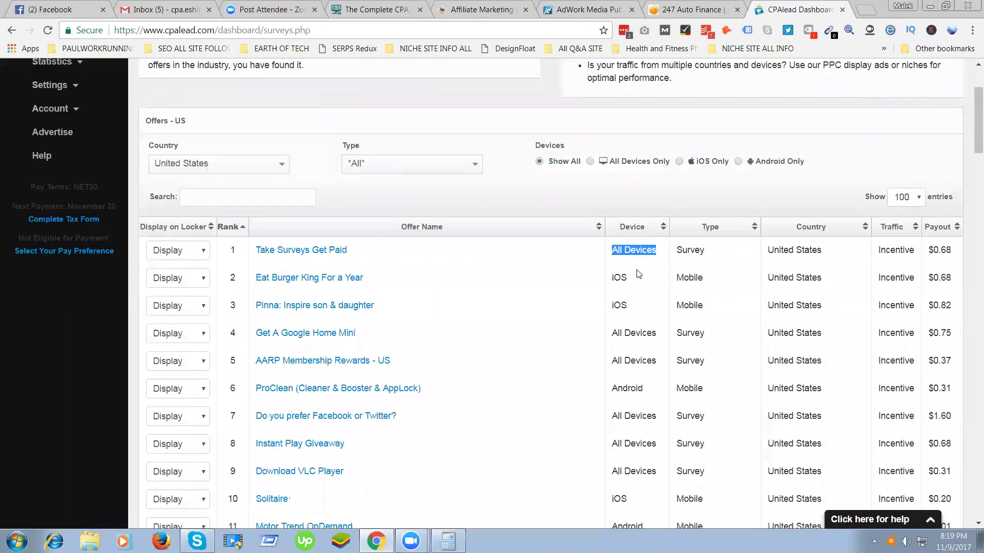
click(642, 310)
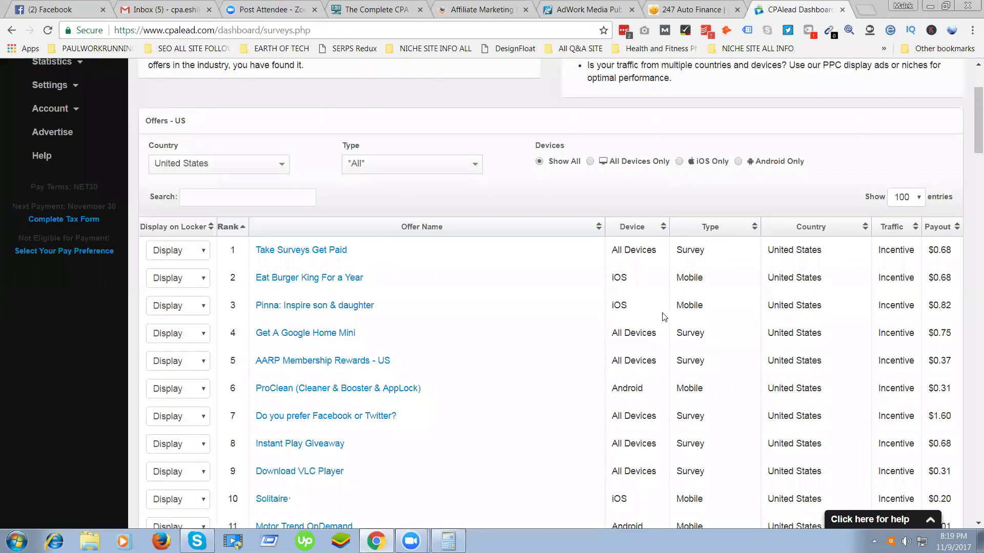
drag(759, 260, 850, 259)
double_click(905, 259)
- Look through the payouts of the lower-ranked offers, and return to the start of the Offers page
scroll(848, 333, down, 3)
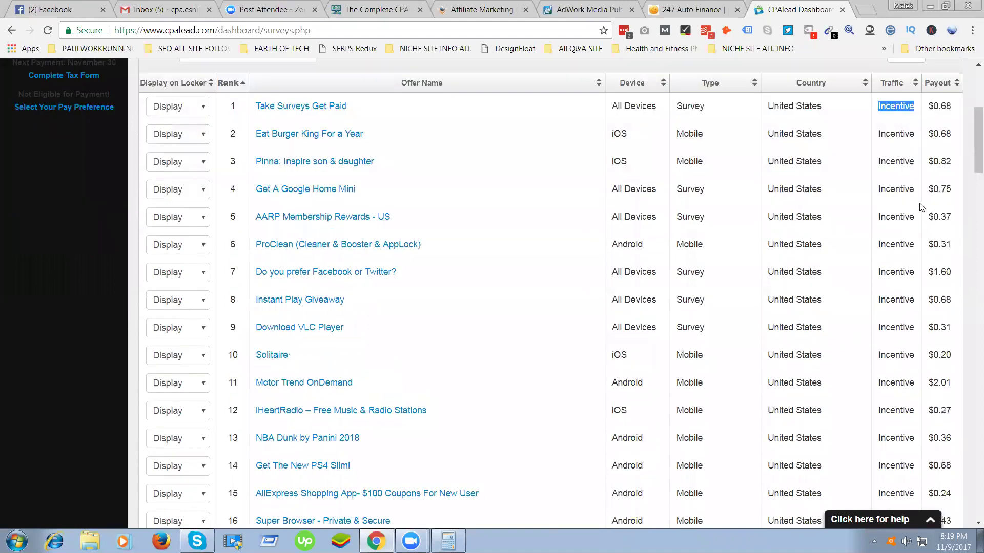
scroll(940, 204, down, 9)
drag(932, 201, 245, 204)
scroll(919, 271, down, 3)
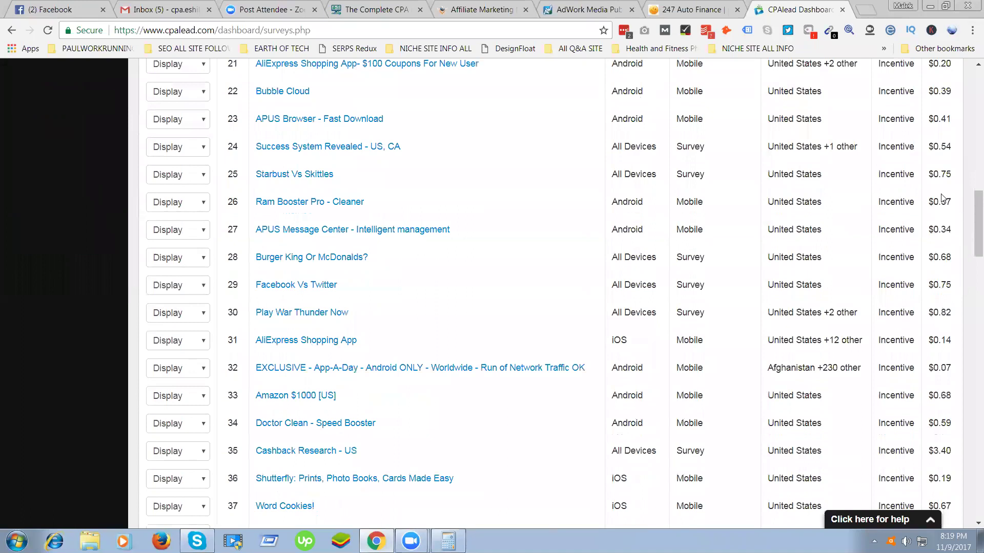
scroll(461, 224, down, 1)
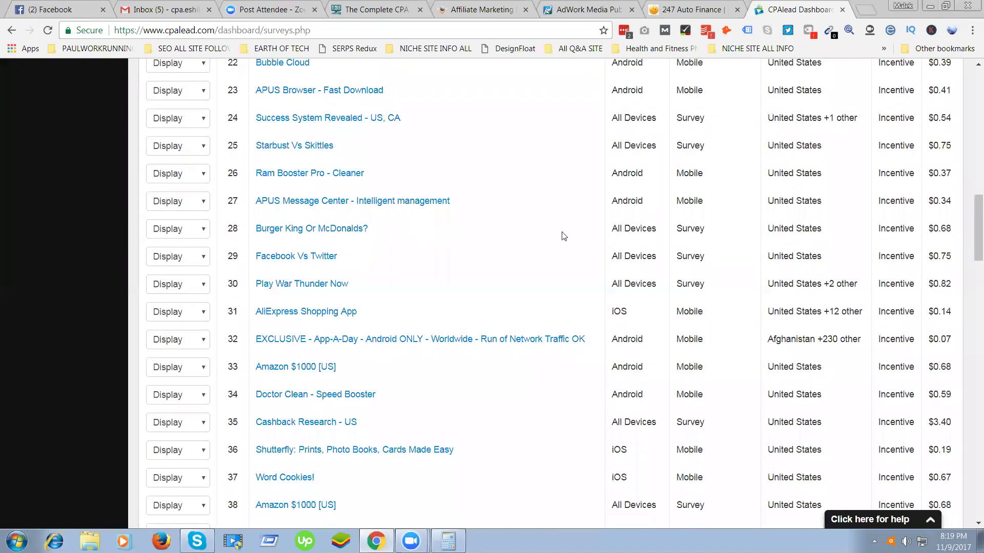
drag(950, 232, 147, 315)
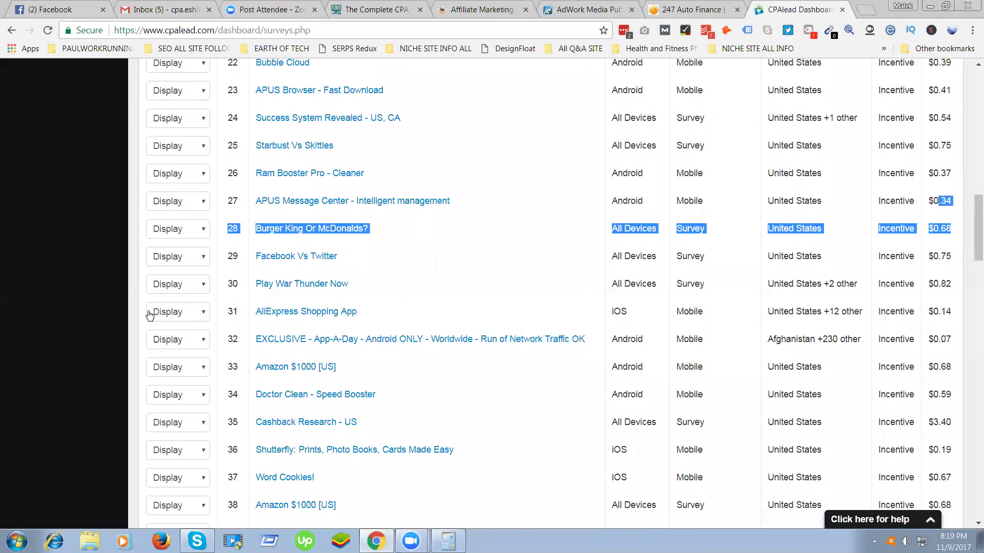
scroll(114, 297, up, 15)
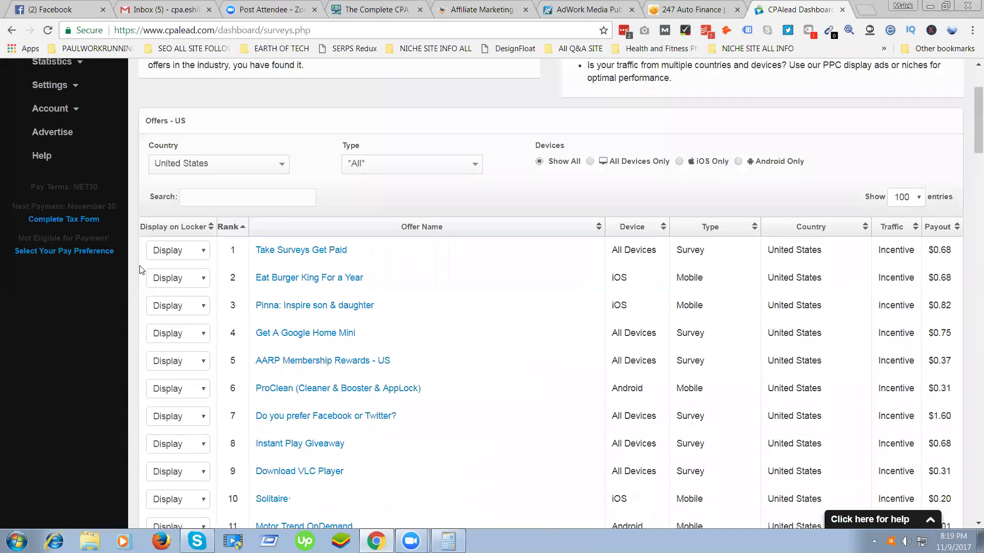
scroll(142, 270, up, 3)
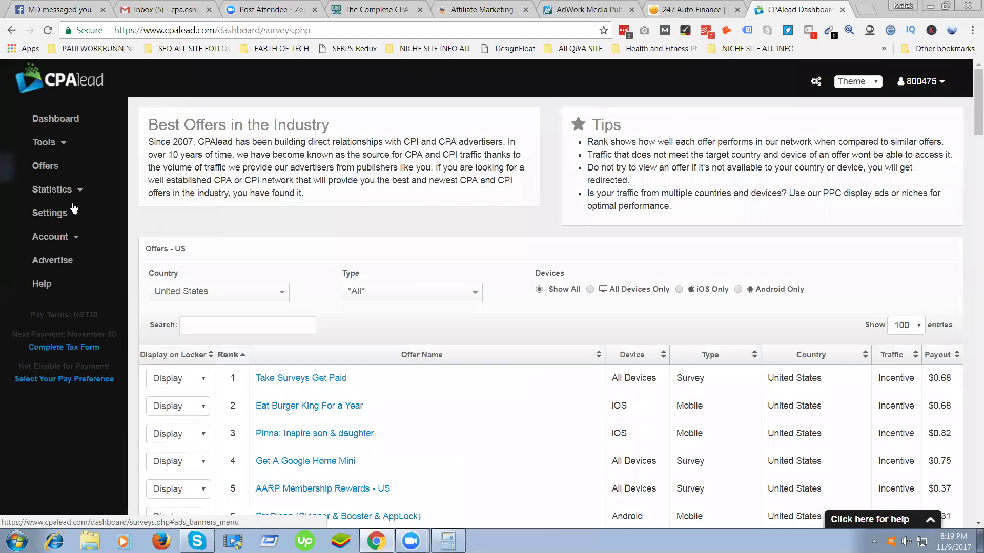
- Open the Lockers tool and start creating a link/file locker with the Landing Page Creator
click(62, 145)
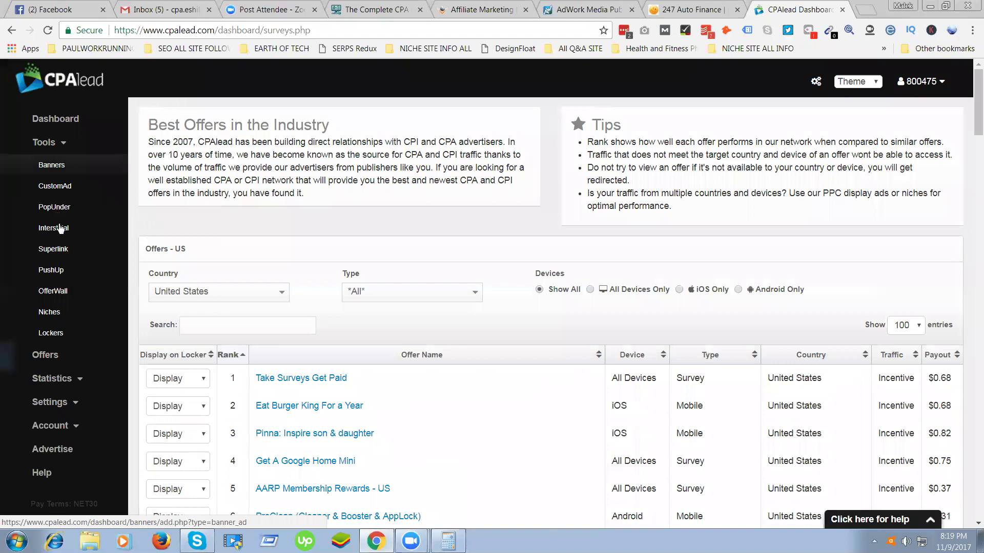
click(52, 334)
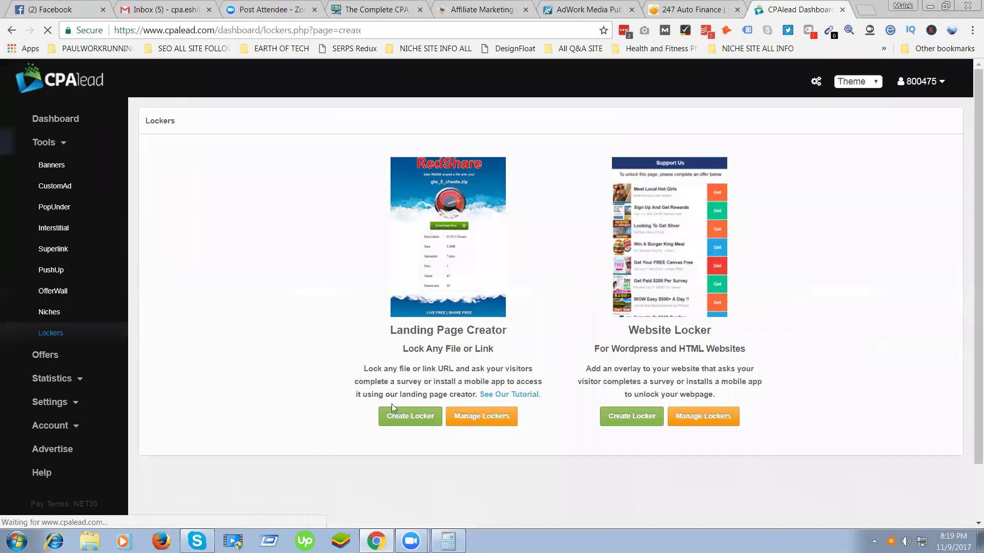
scroll(433, 350, down, 2)
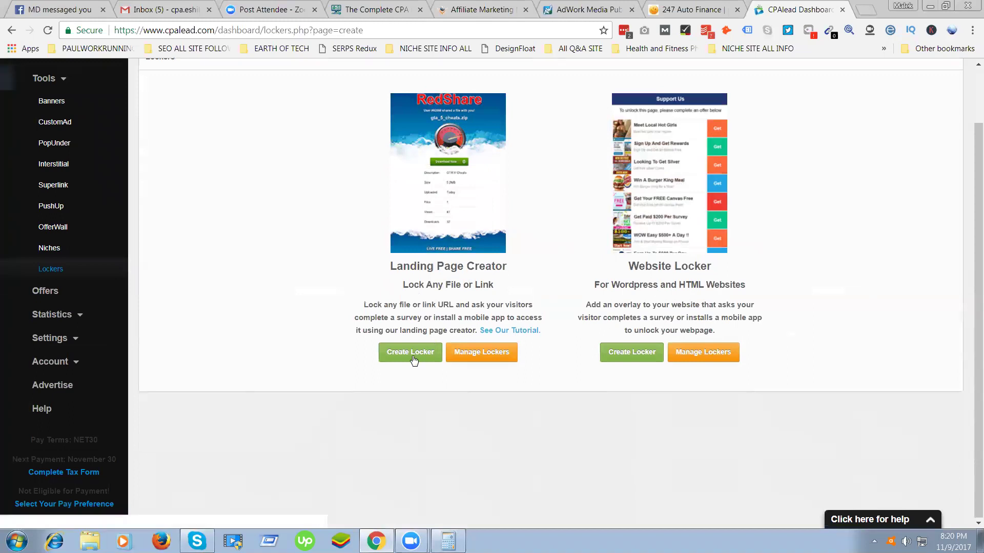
scroll(322, 358, up, 2)
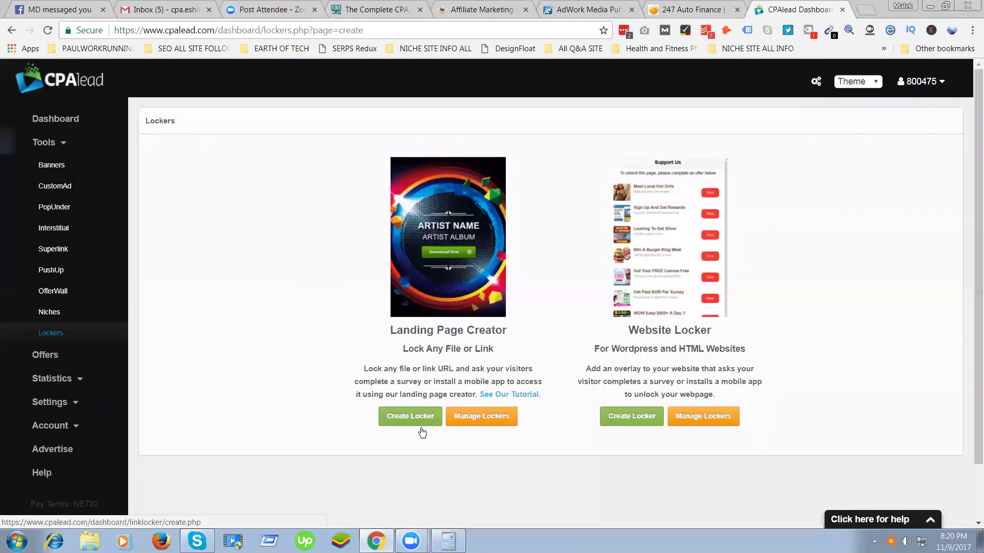
click(409, 418)
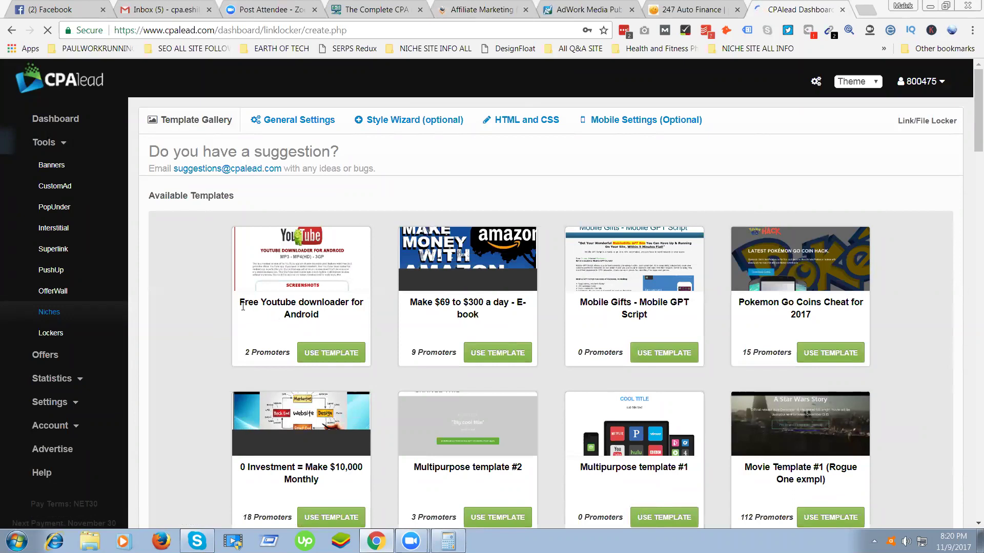
- Highlight the title of the "Free Youtube downloader for Android" template in the Template Gallery
drag(240, 303, 270, 302)
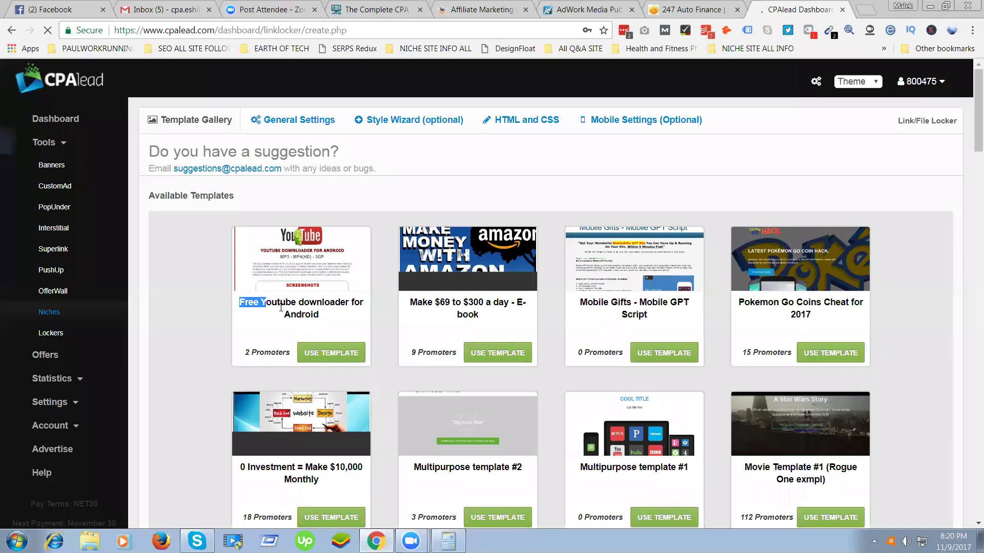
drag(338, 318, 338, 319)
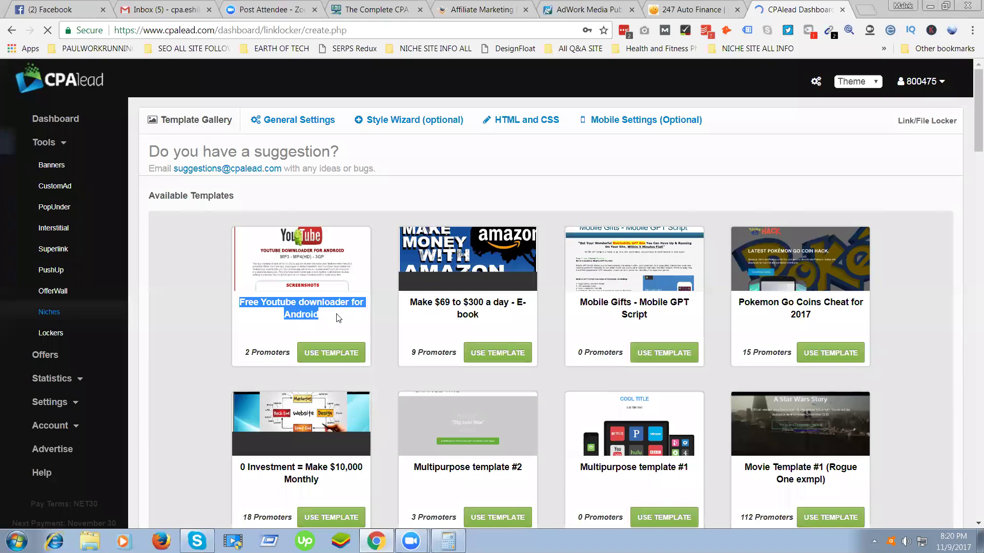
- Look over the "Free Youtube downloader for Android" title and the other available templates in the Template Gallery
click(269, 308)
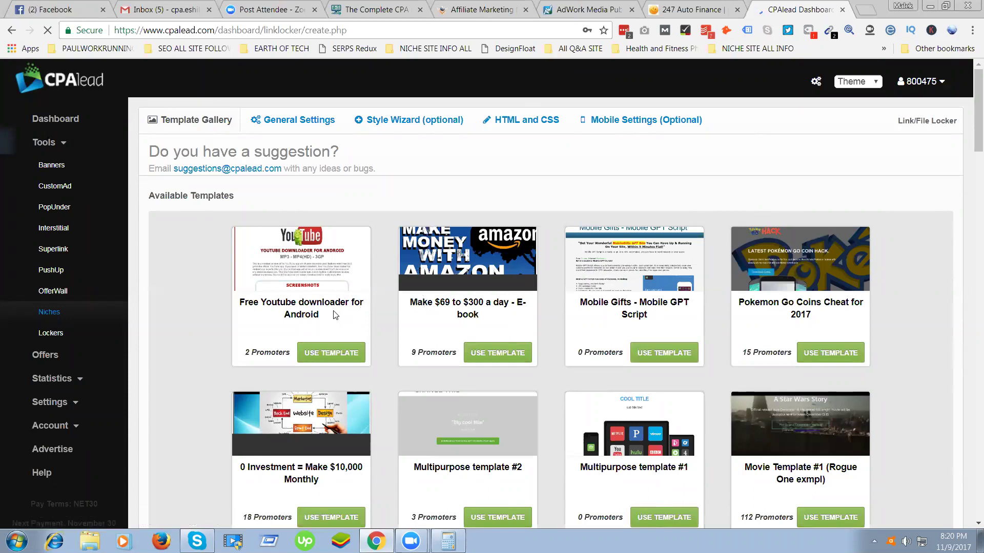
drag(291, 311, 253, 305)
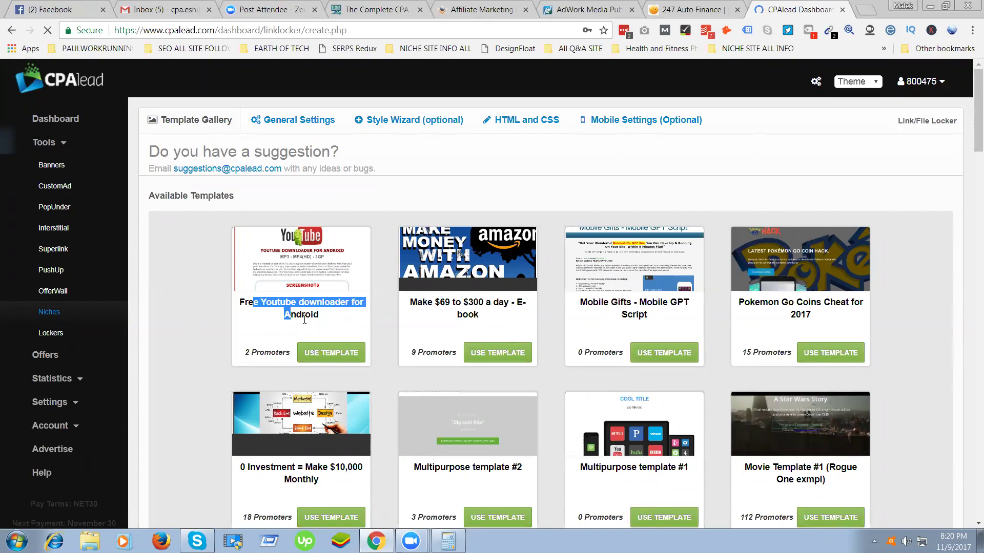
scroll(425, 392, down, 5)
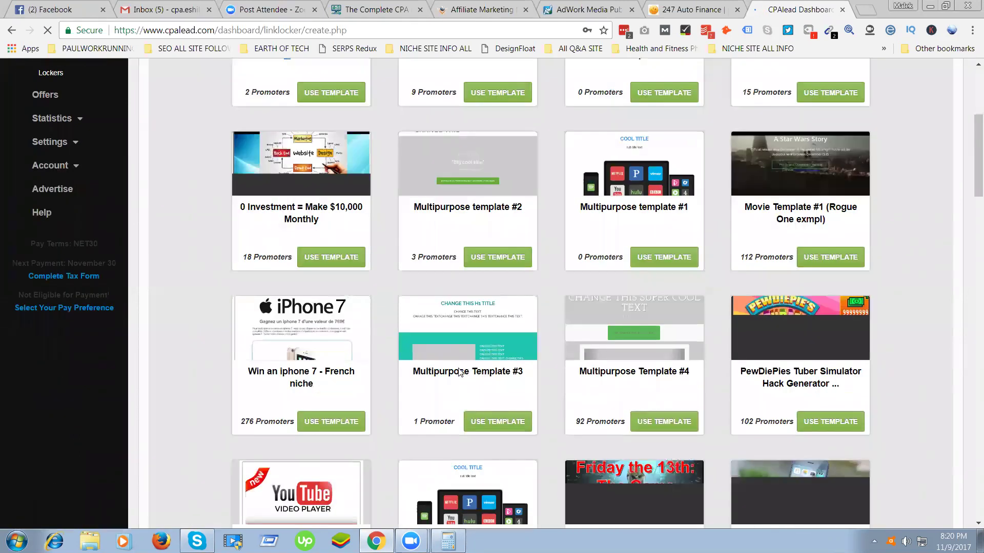
scroll(451, 371, up, 5)
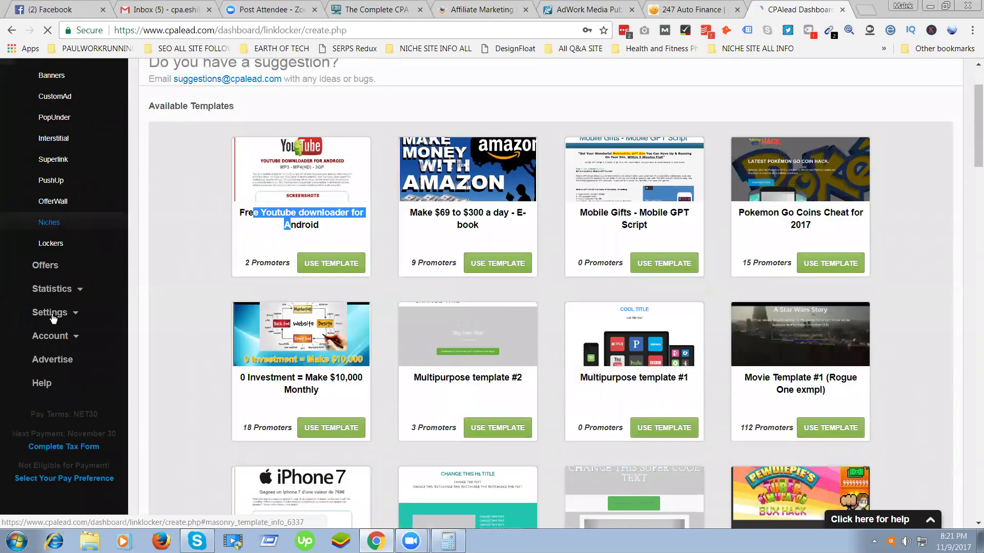
scroll(53, 319, up, 2)
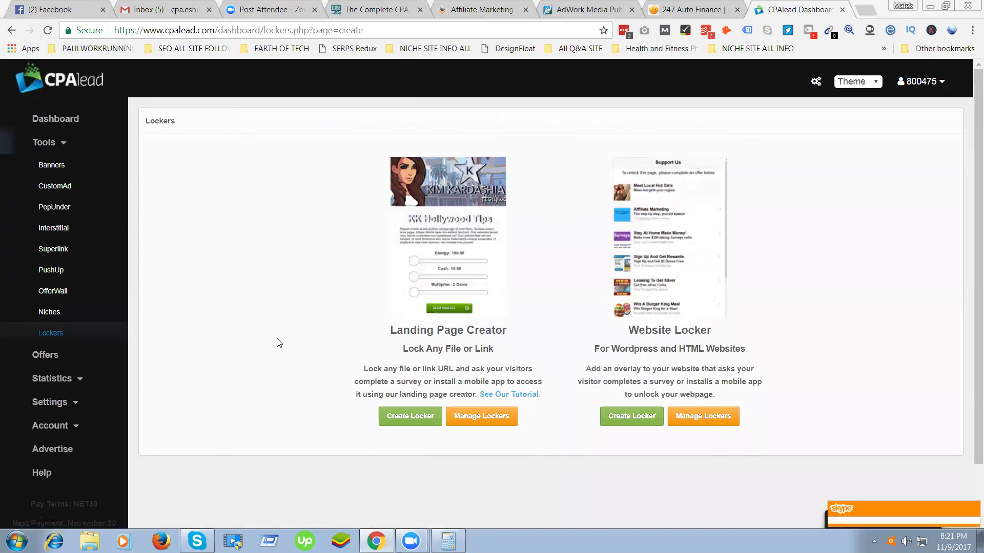
- Look over the Lockers page and open the management list of the Landing Page Creator's lockers
scroll(287, 358, down, 3)
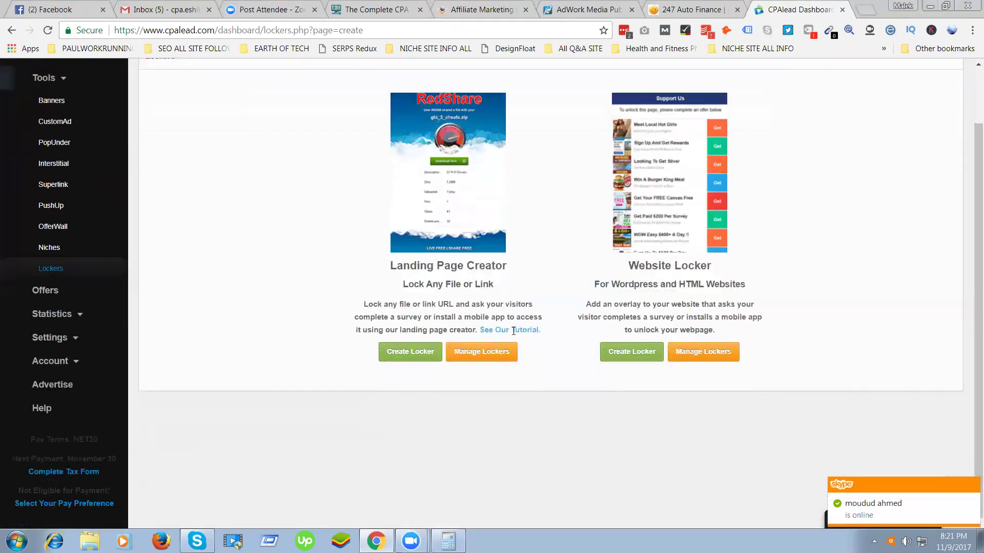
scroll(474, 271, up, 3)
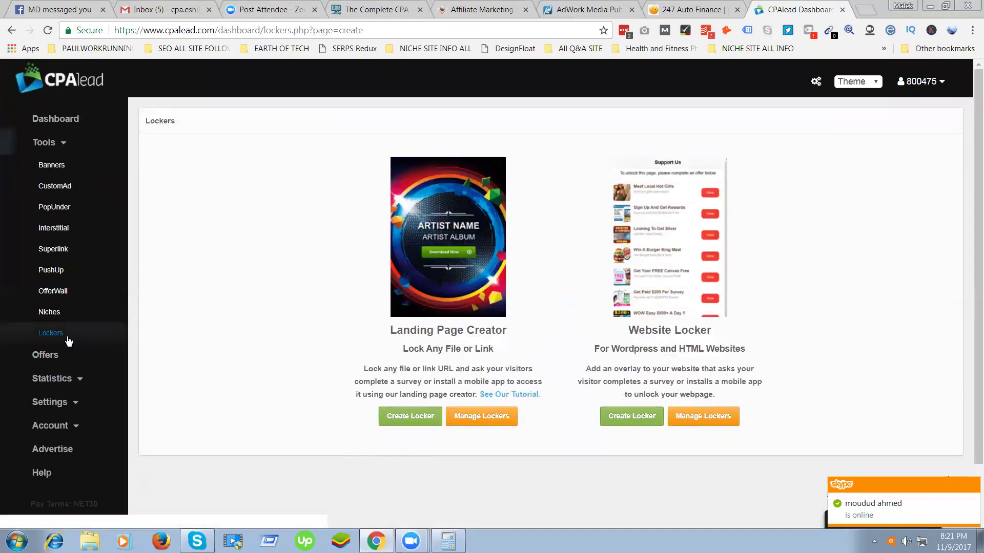
click(471, 418)
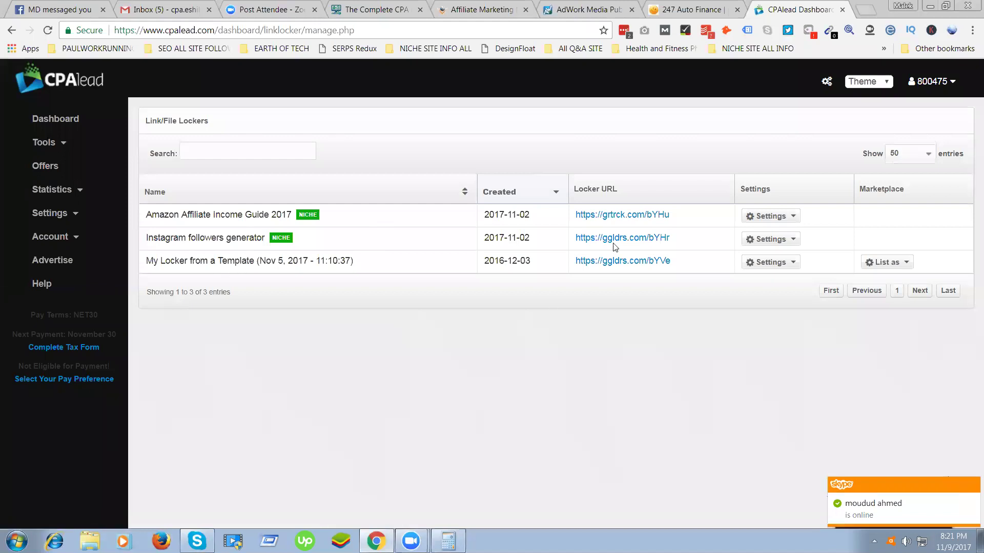
- Review the terms for listing "My Locker from a Template" as a template in the marketplace, and close the ad form unsubmitted
click(881, 262)
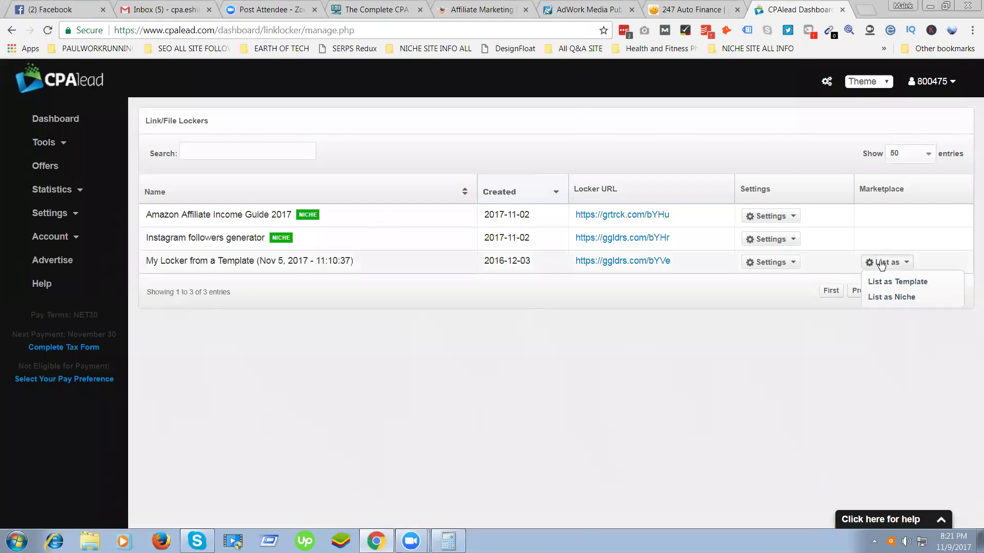
click(889, 281)
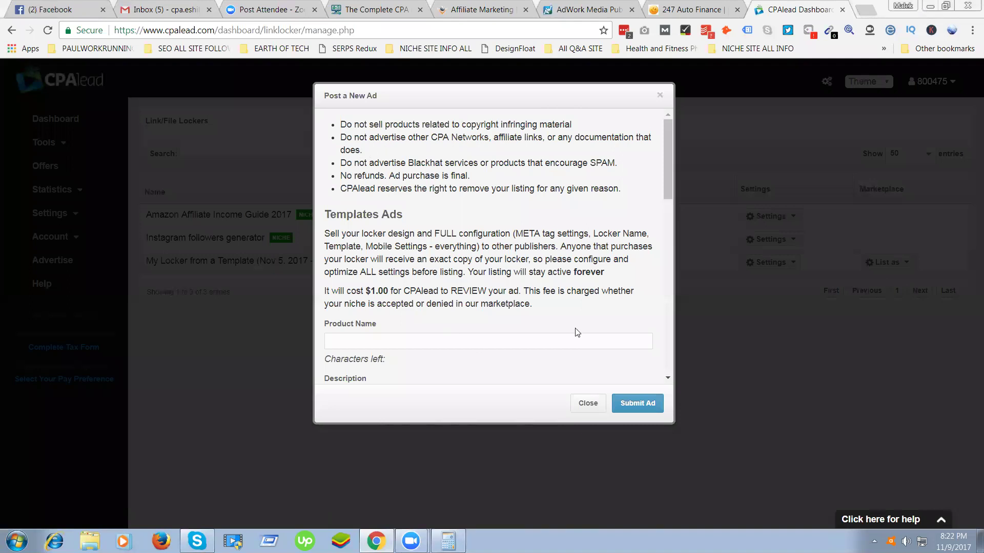
click(587, 404)
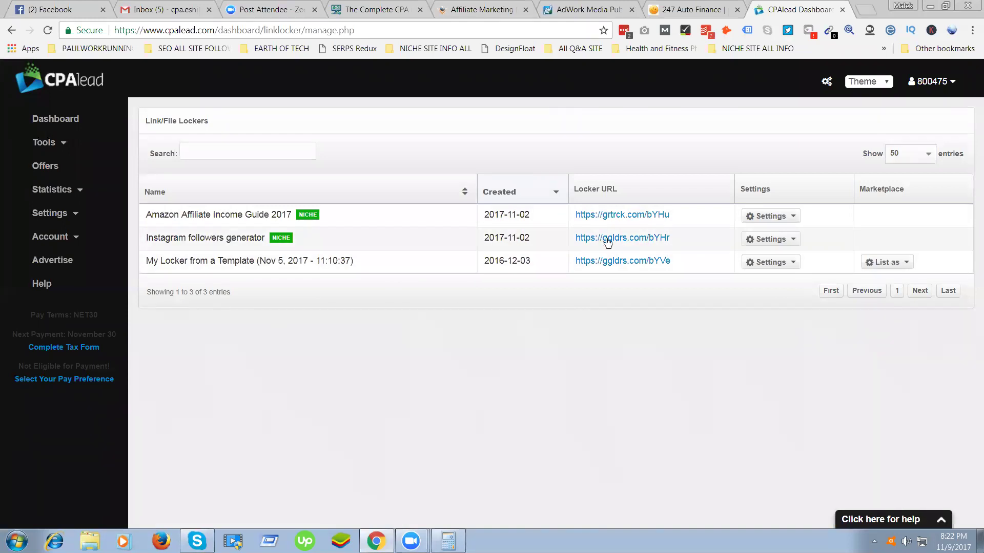
- Open the "Amazon Affiliate Income Guide 2017" locker for editing and review its general settings
click(765, 216)
click(778, 238)
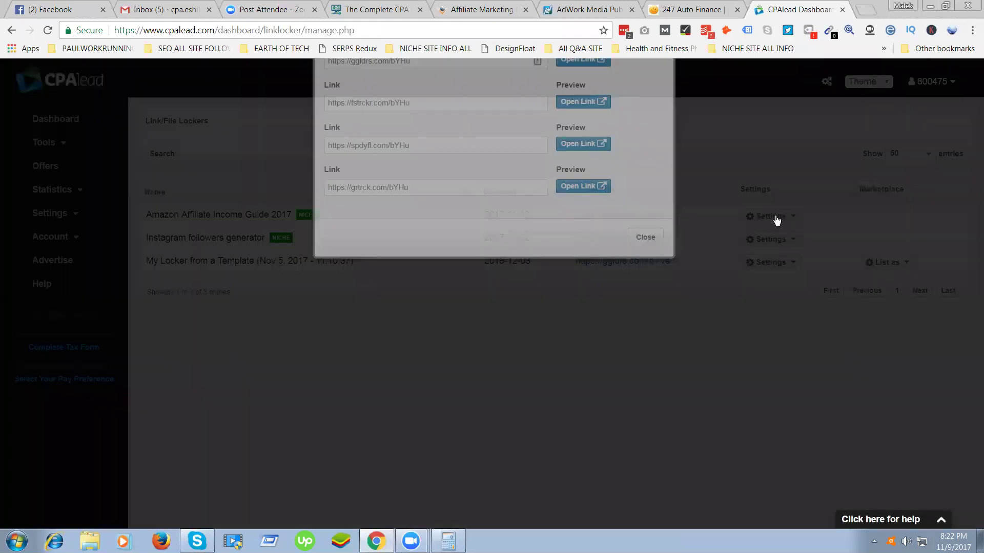
click(758, 258)
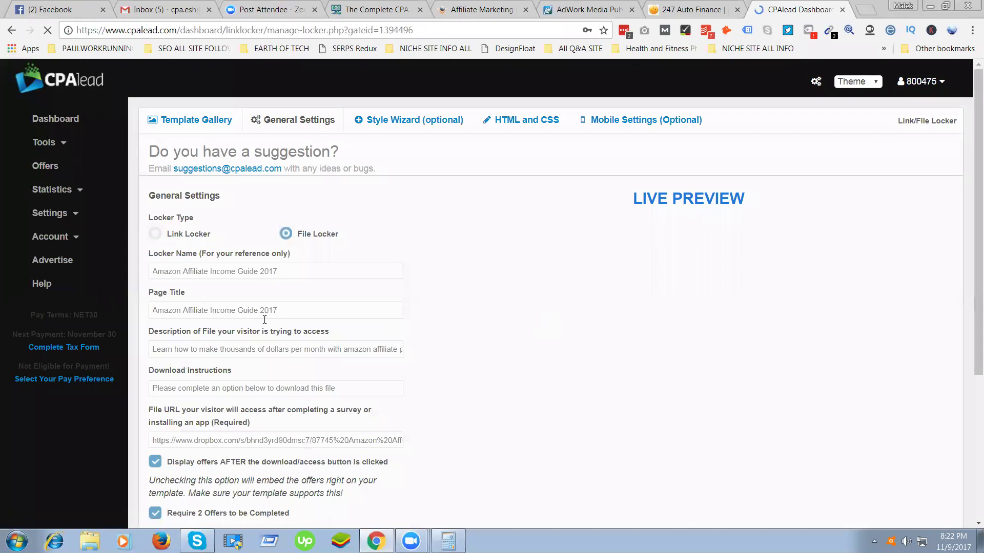
scroll(523, 286, down, 4)
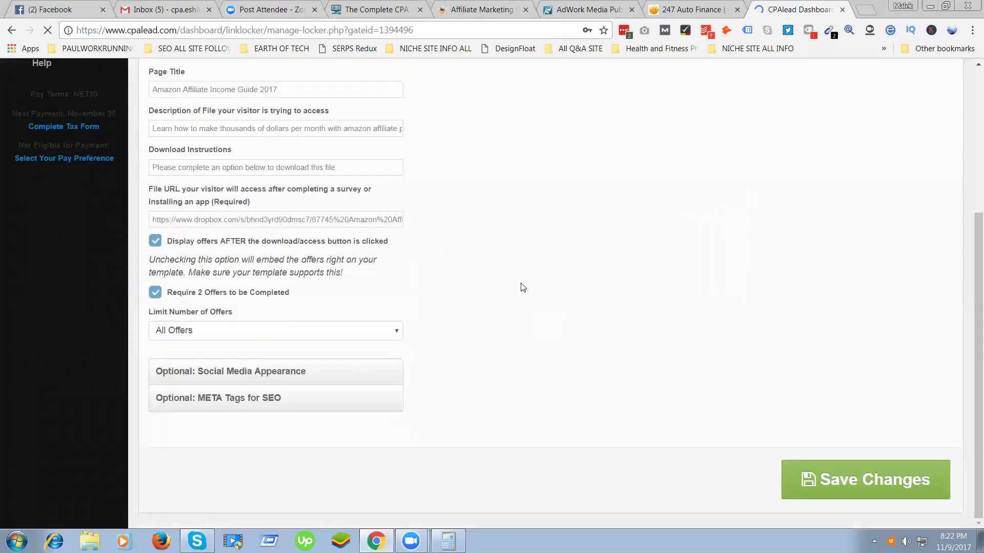
scroll(515, 287, up, 4)
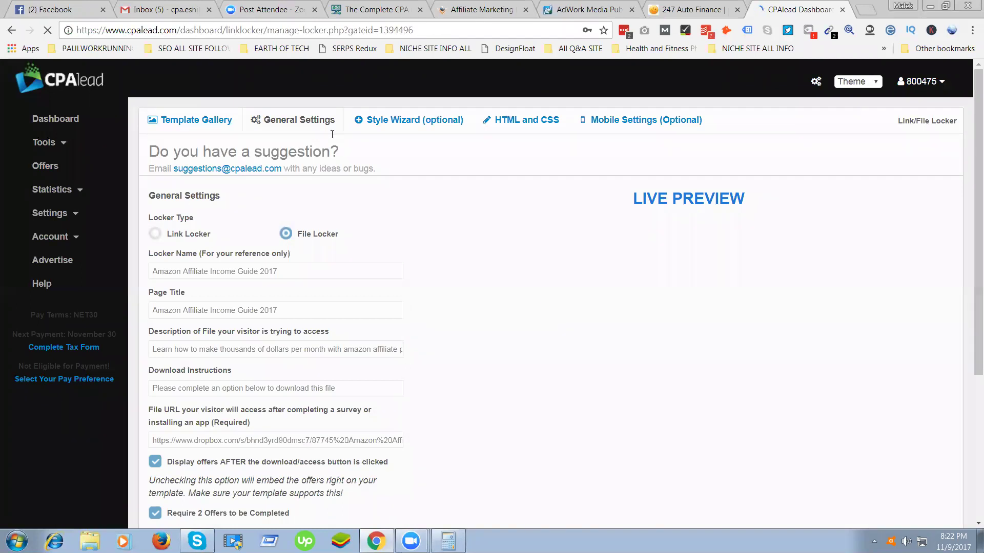
- Open cpagrip.com in a new browser tab
click(863, 11)
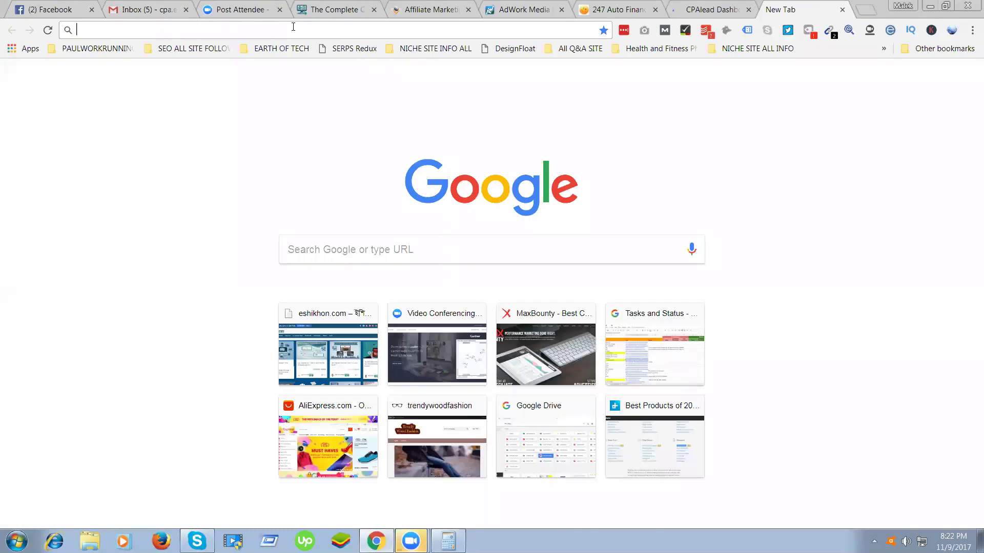
text(cpagrip.com)
key(Return)
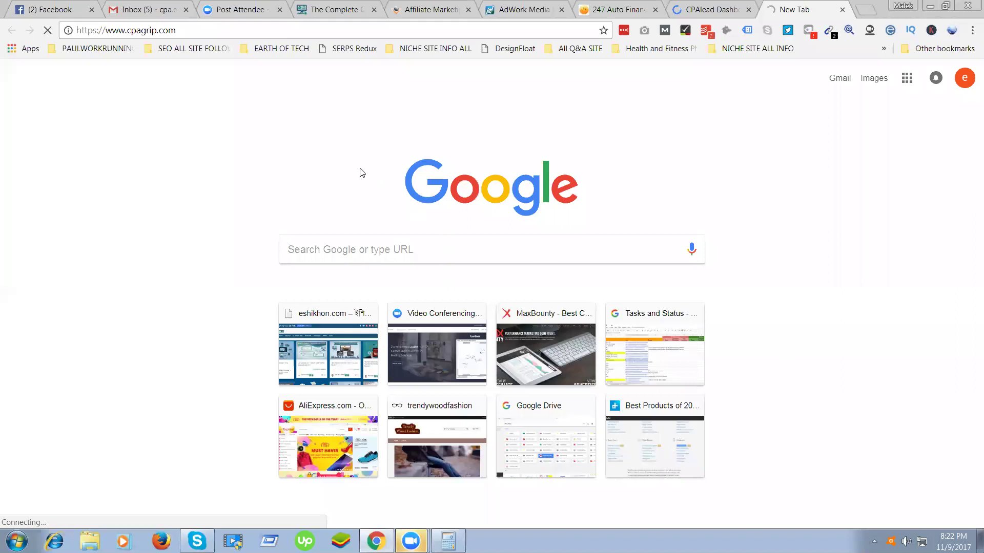
click(58, 6)
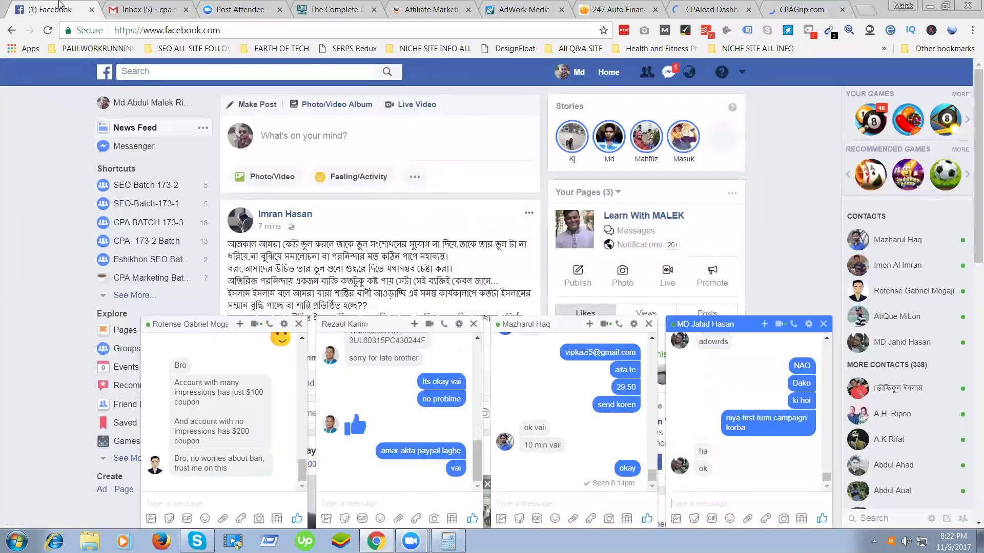
click(158, 6)
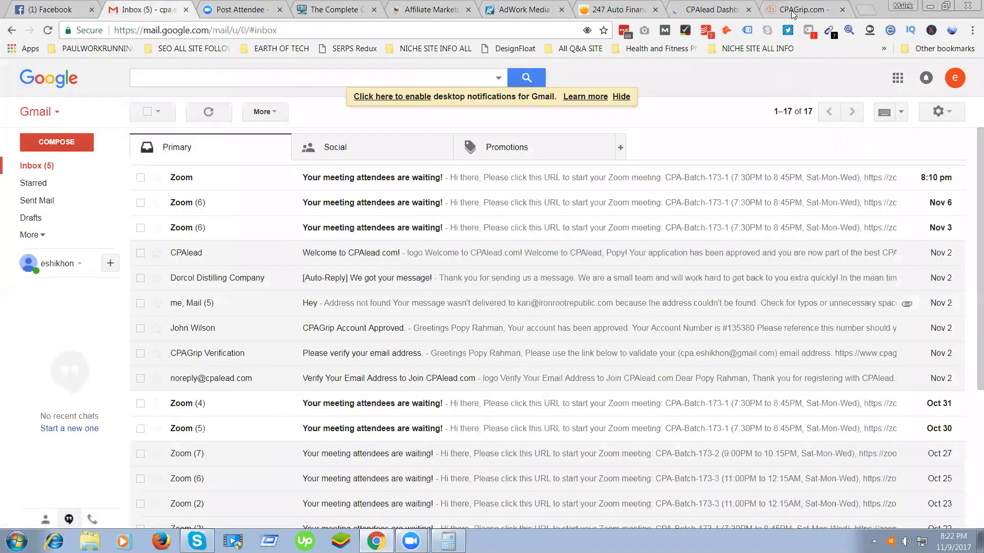
- Switch to CPAGrip and open the Content Locker Manager from the monetization tools
click(793, 11)
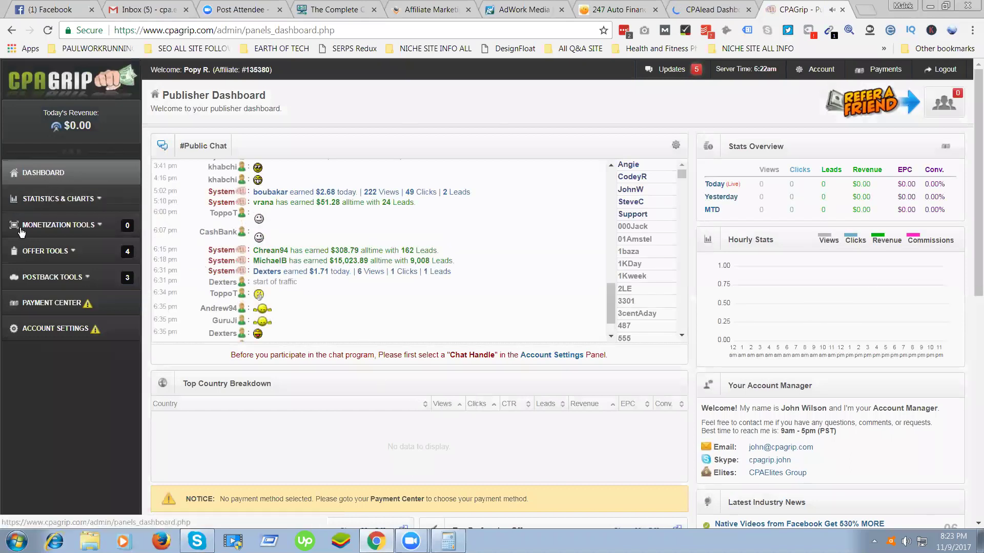
click(91, 228)
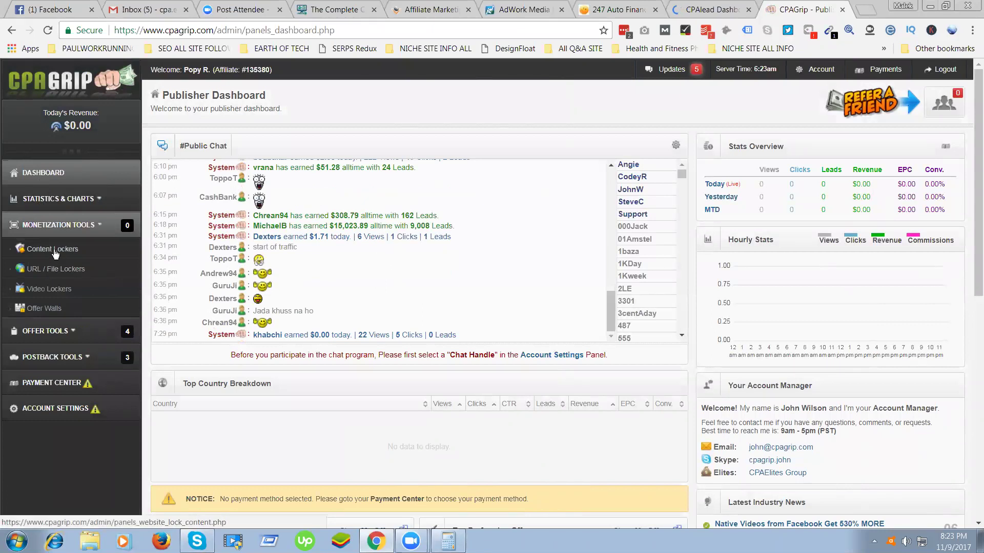
click(45, 250)
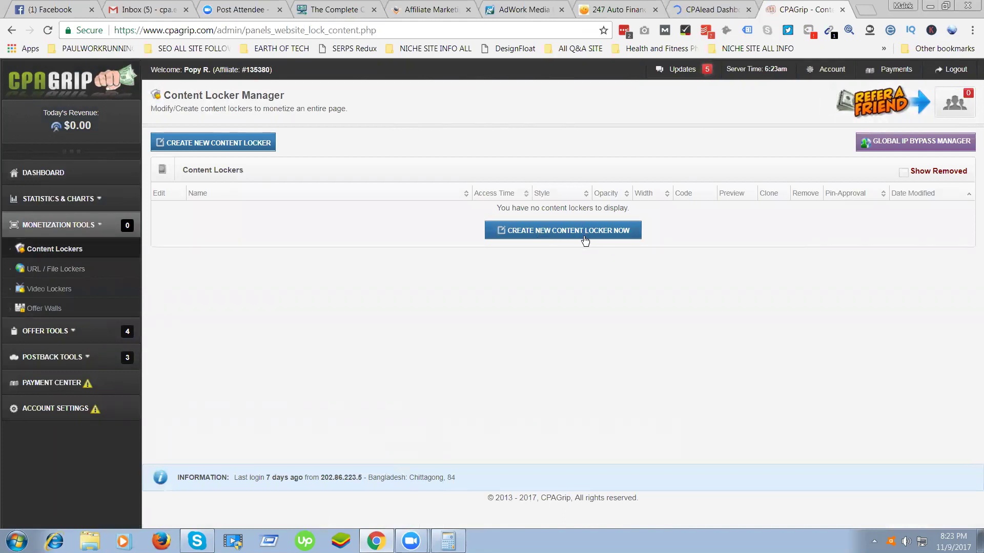
- Open the Blogger website in a new browser tab
click(866, 9)
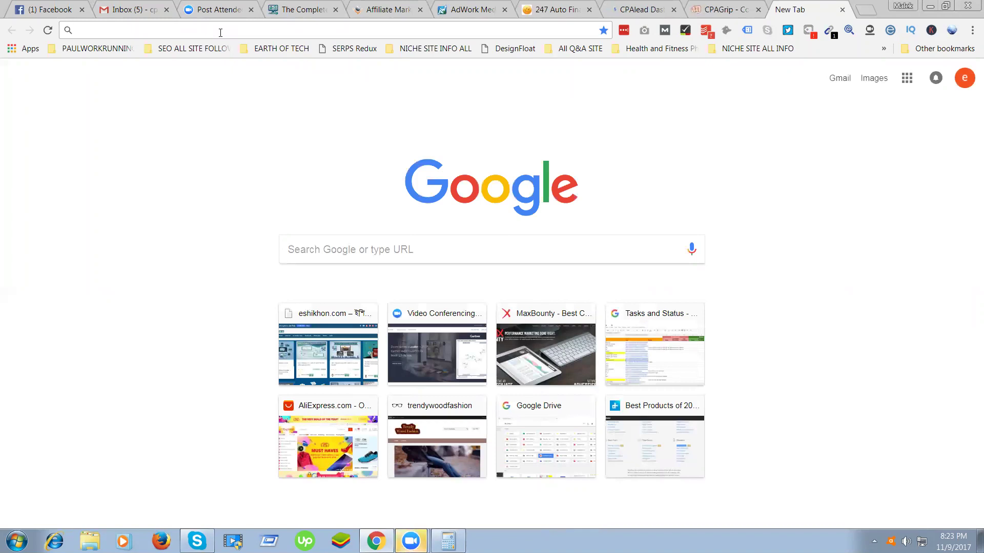
text(b)
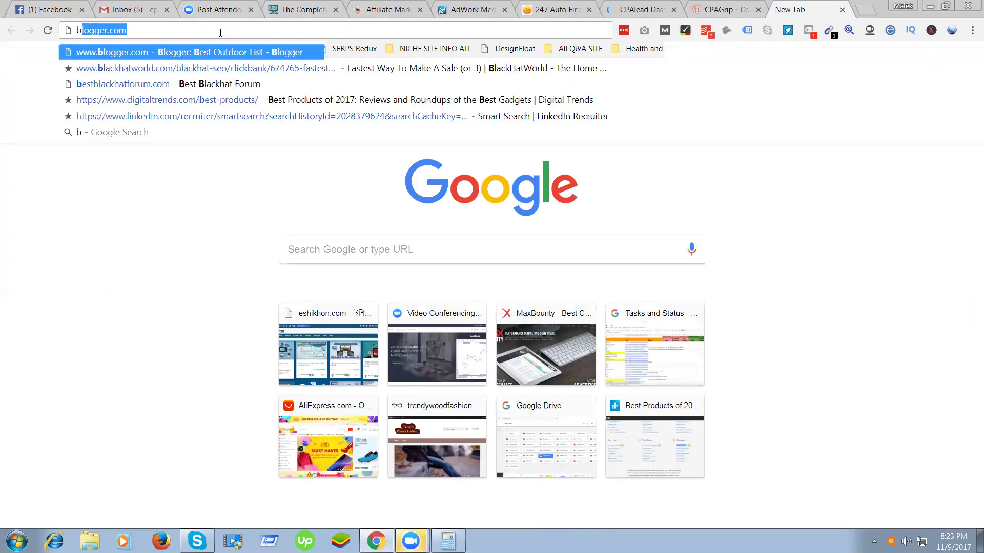
text(logger)
key(Return)
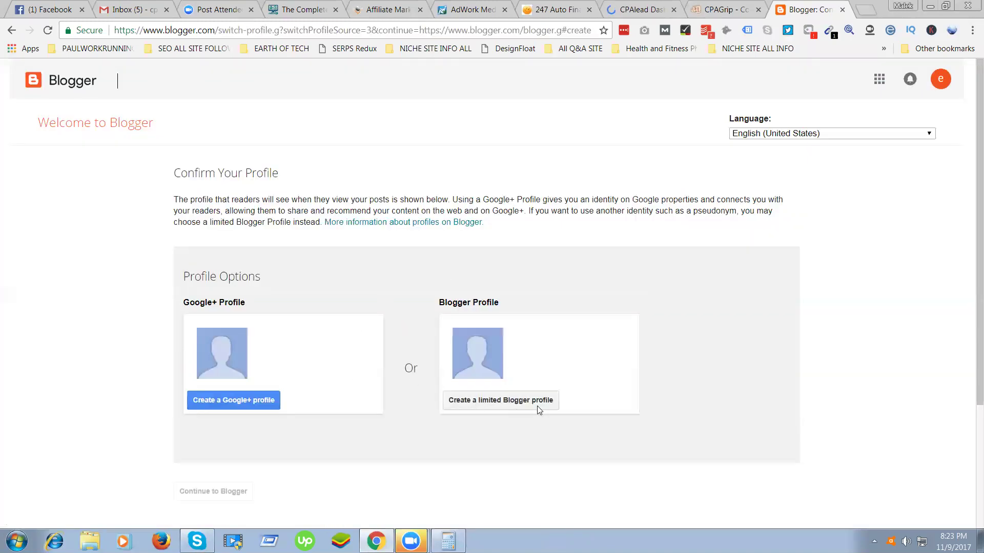
- Create a limited Blogger profile with the display name "Make Money", continue to Blogger, and dismiss the cookie notice
click(466, 403)
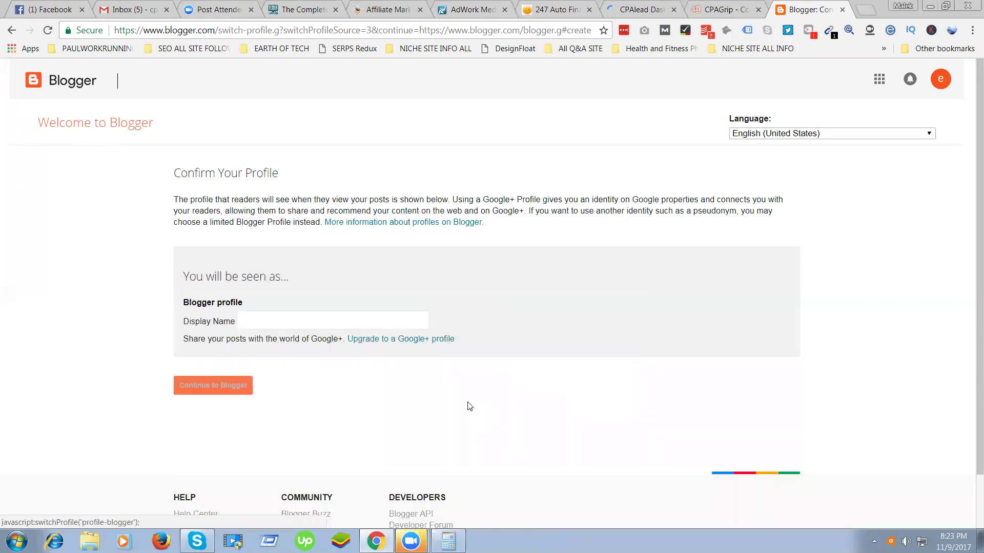
click(316, 322)
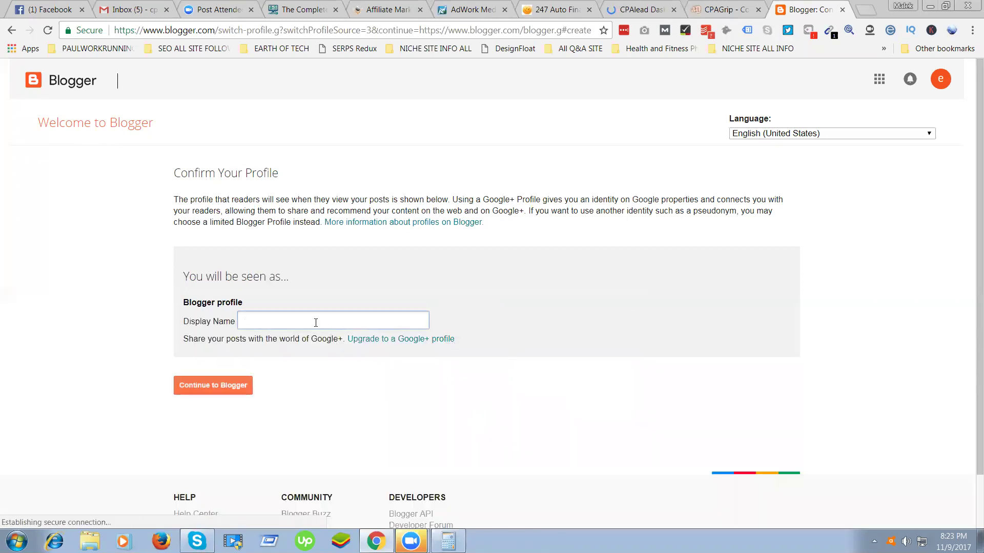
text(M)
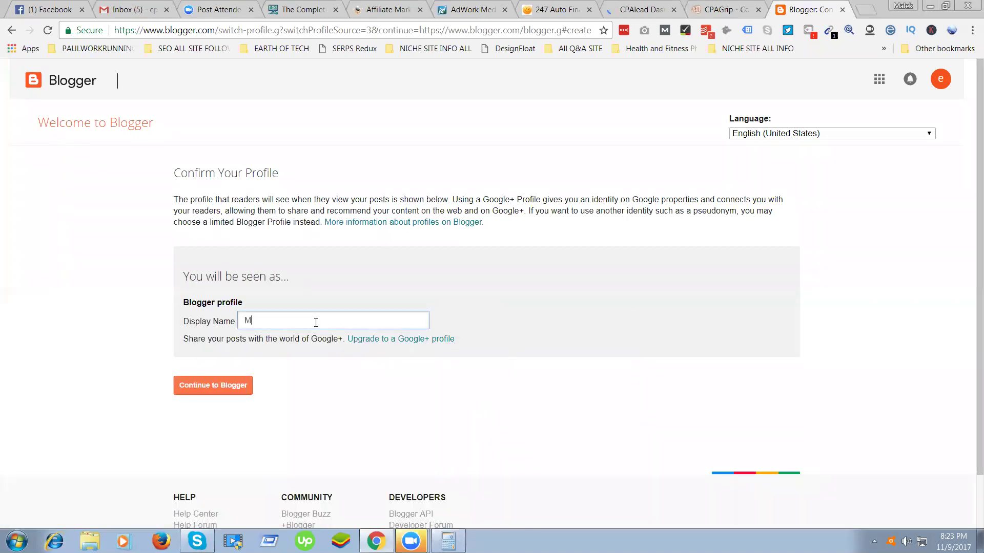
text(ake Money)
click(227, 385)
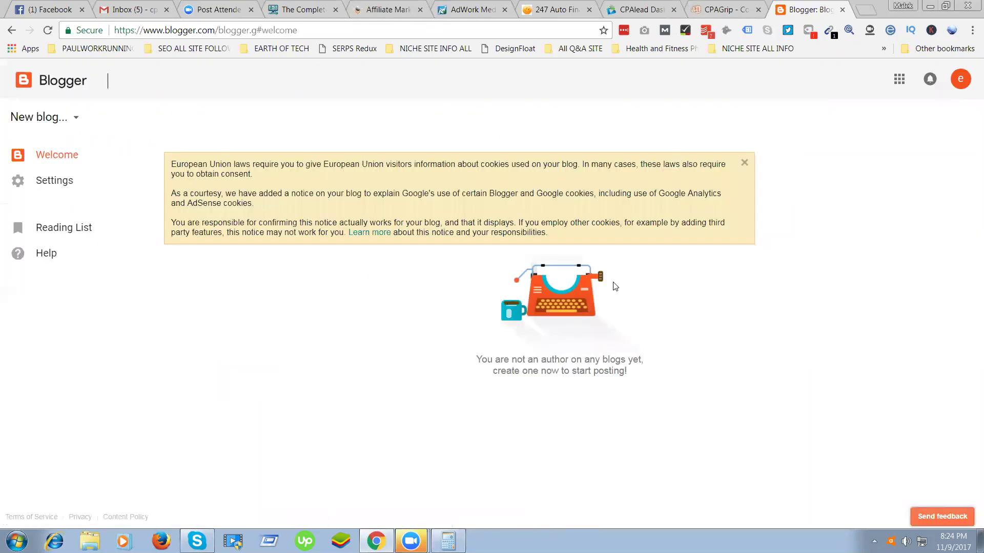
click(744, 162)
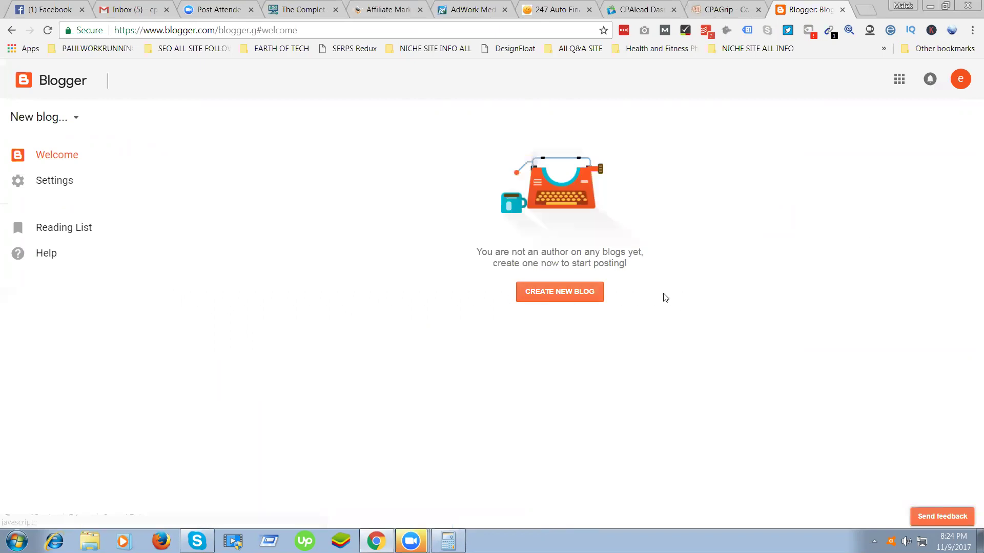
- Start a new blog and enter "Make Money Online 2017" as its title
click(76, 119)
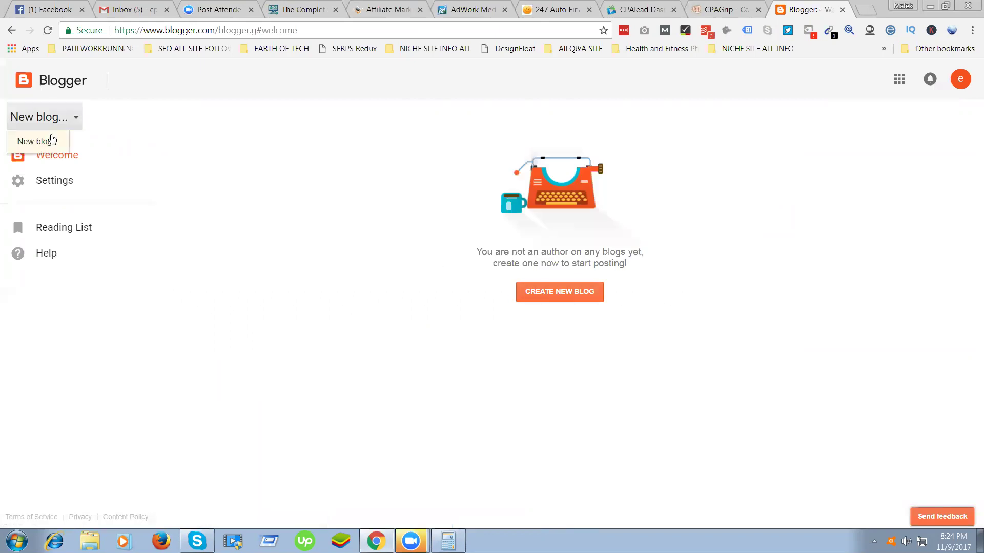
click(52, 140)
click(404, 136)
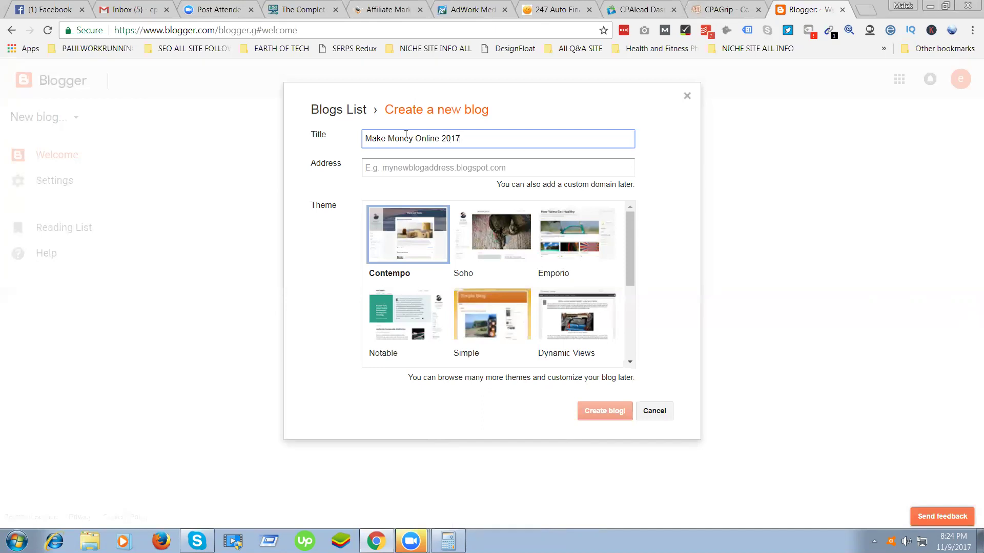
- Try makemoneyonline-2017.blogspot.com as the new blog's address
click(431, 173)
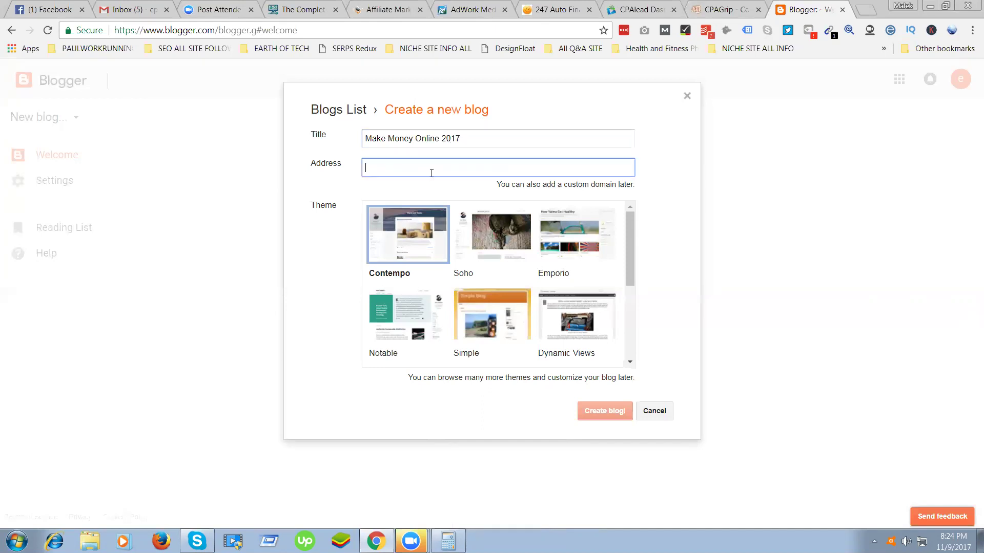
text(make)
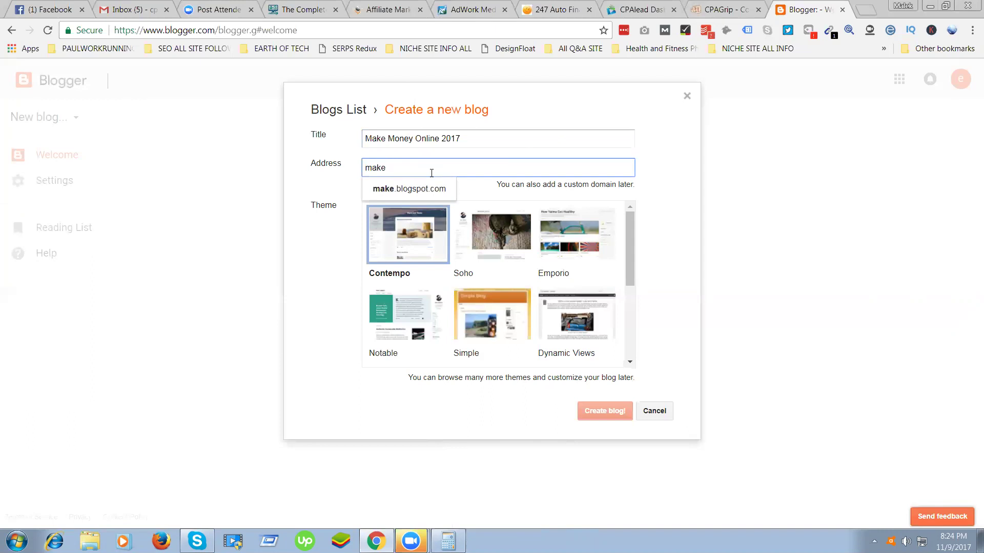
text(money)
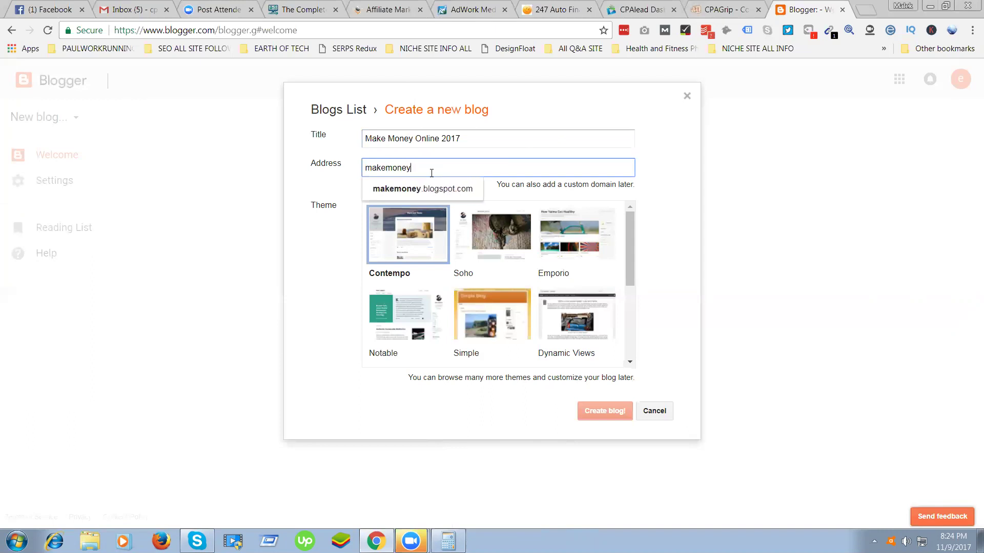
text(online-2017)
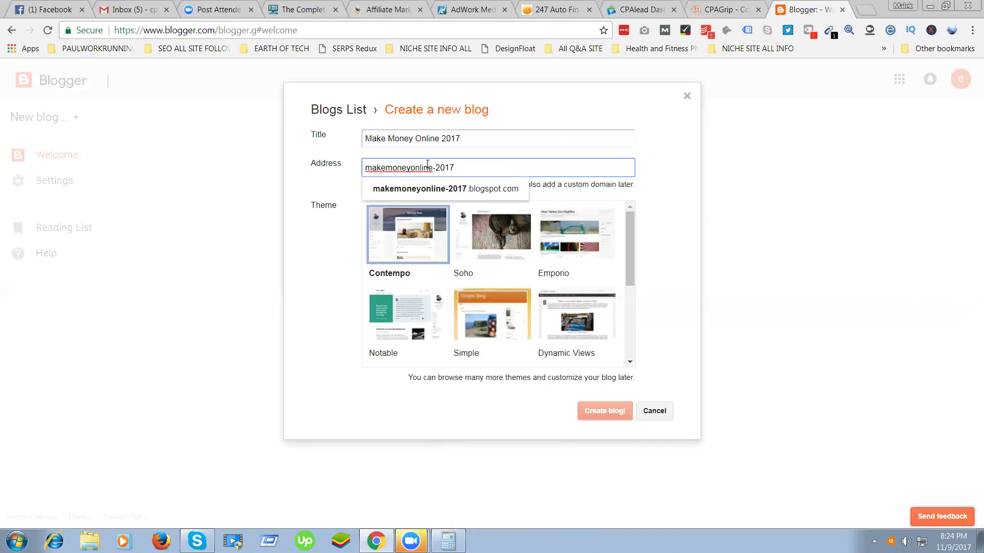
click(447, 189)
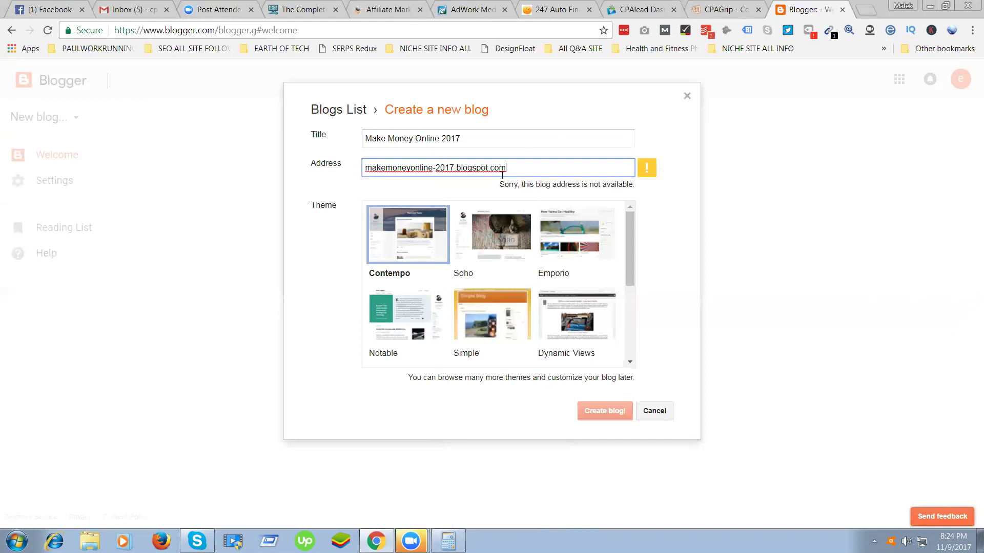
- Change the blog address to makemoneyonlinee-2017.blogspot.com, then create the blog and dismiss the spam detection notice
click(433, 167)
text(e)
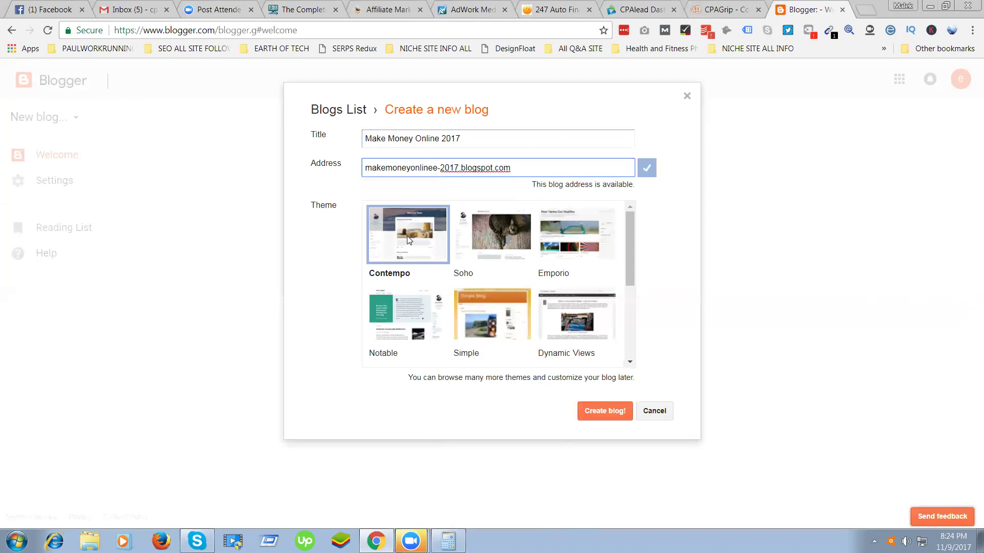
click(601, 412)
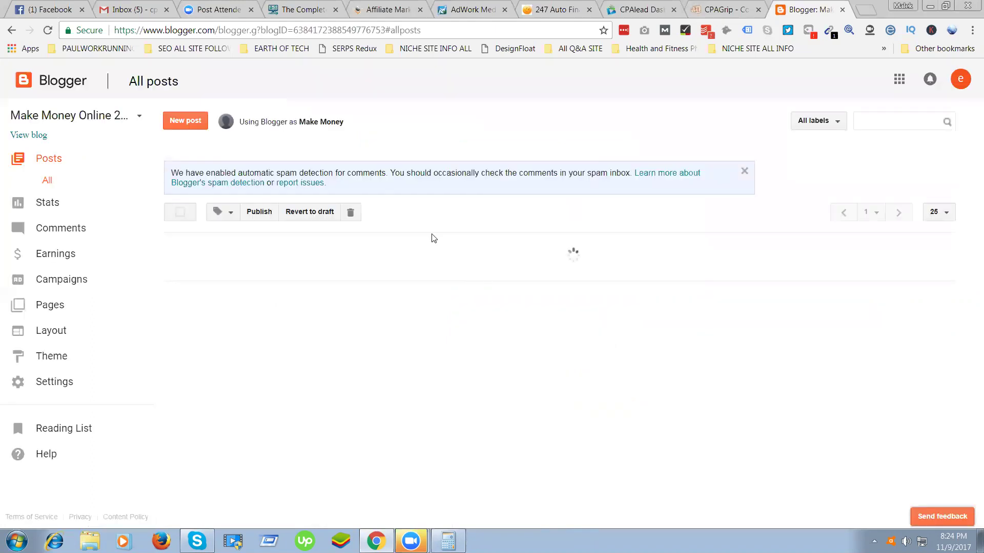
click(745, 171)
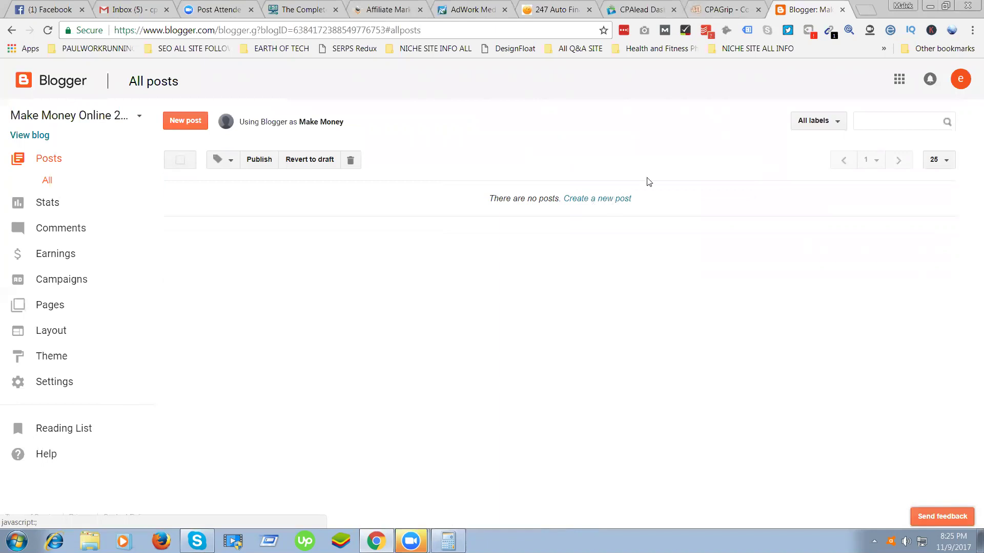
- Search Google for "make money online" in a new browser tab
key(ctrl+t)
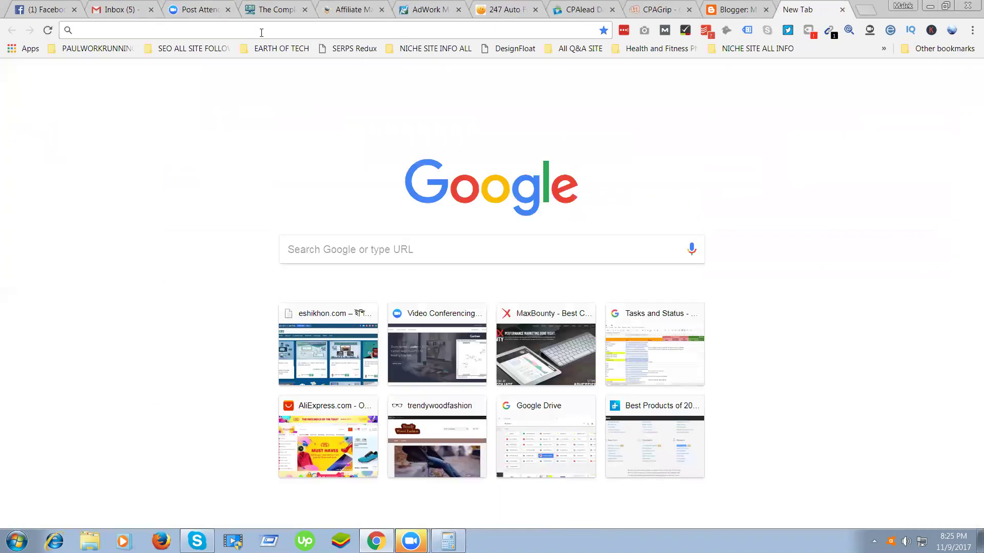
text(Make mon)
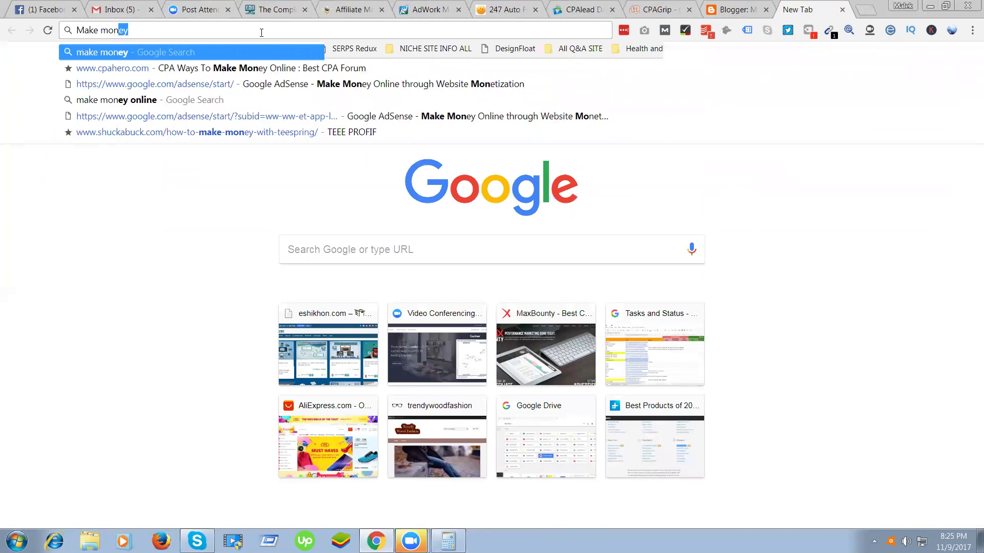
text(ey)
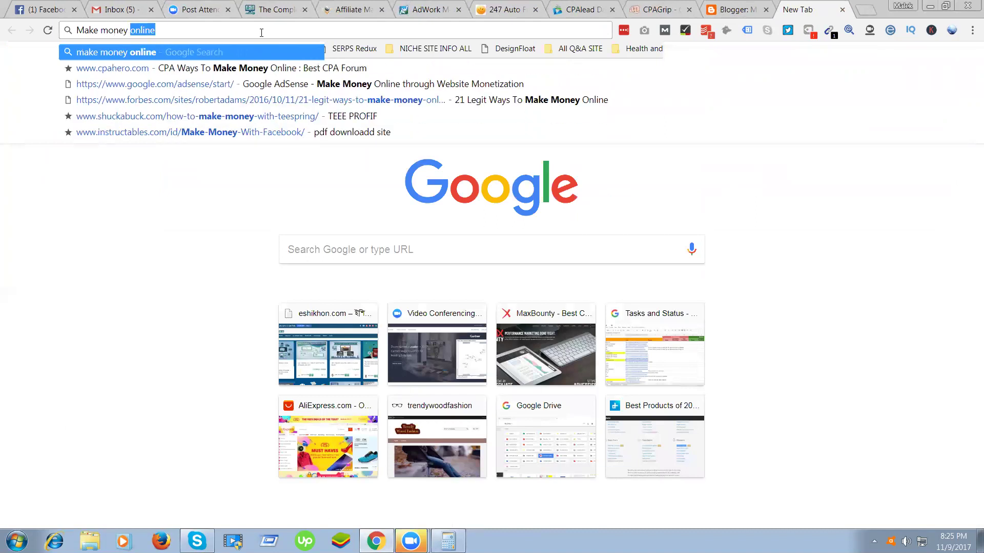
key(Return)
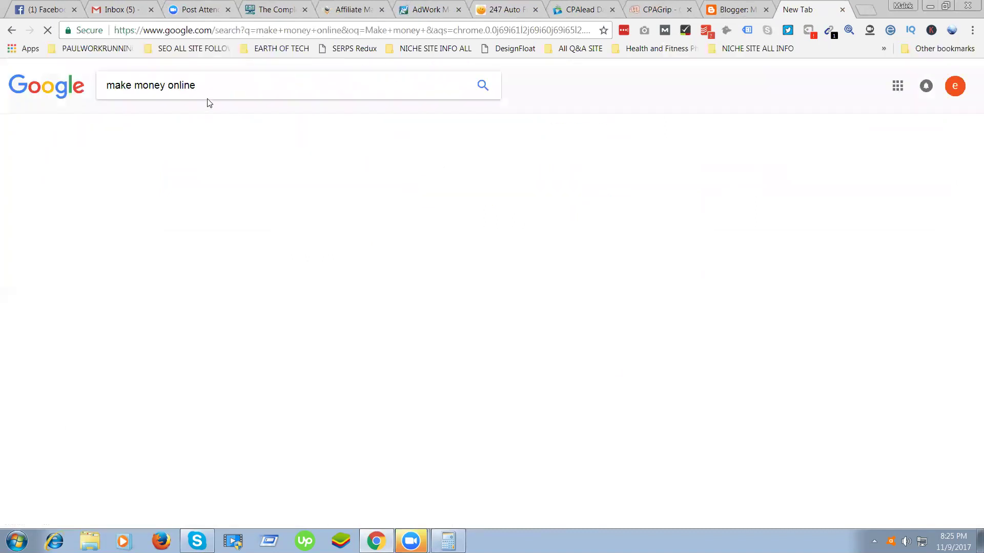
- Open the Save the Student article "40 easy ways to make money quickly" from the search results
scroll(203, 312, down, 3)
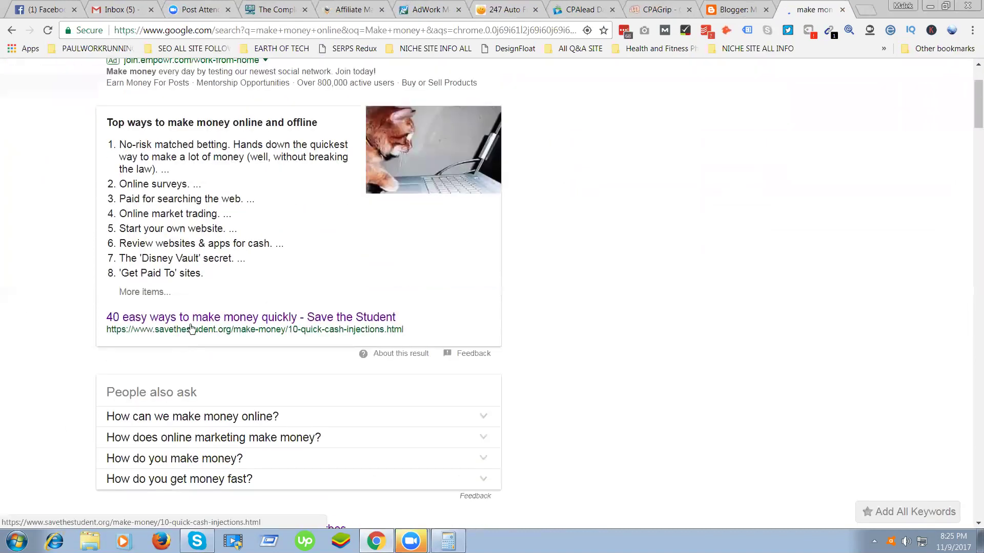
click(197, 322)
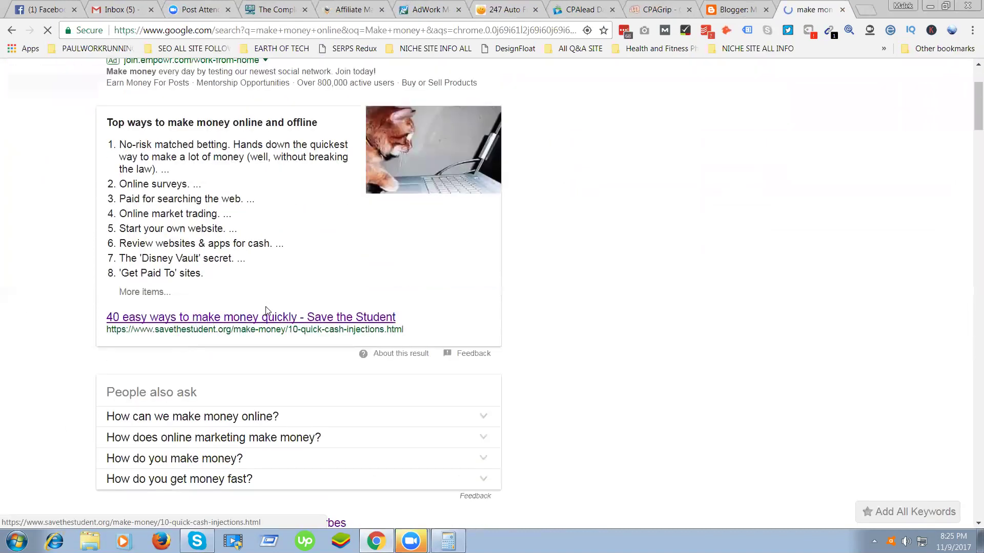
scroll(279, 308, up, 1)
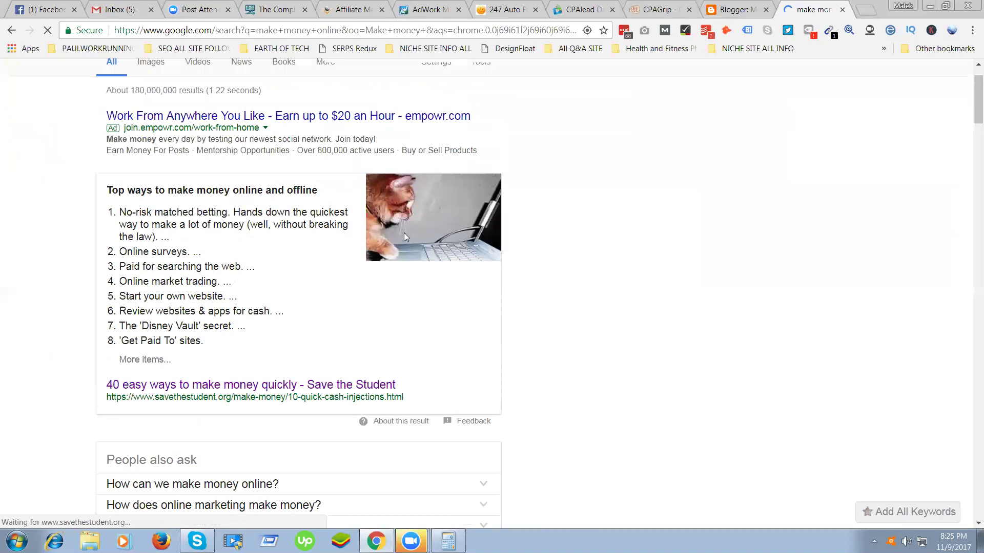
scroll(428, 251, up, 1)
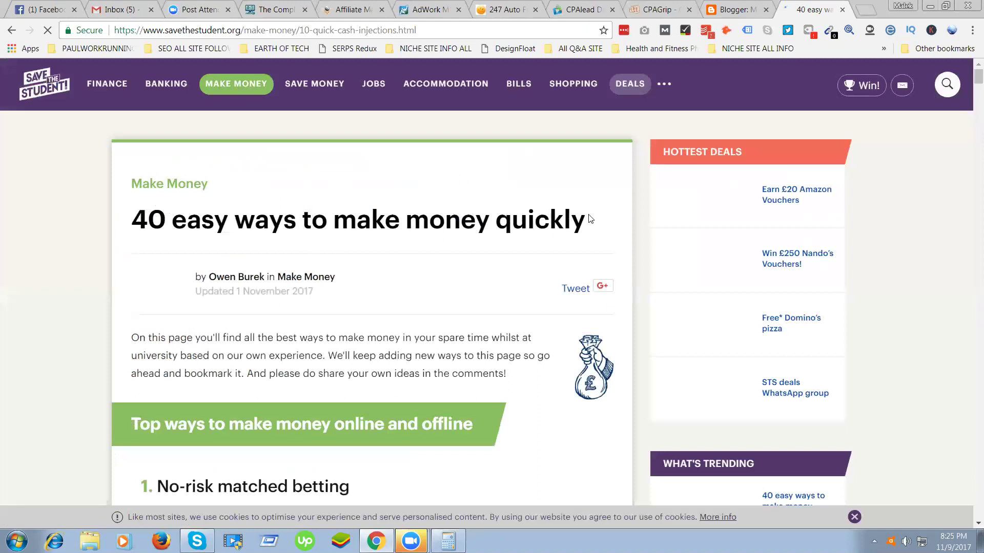
- Copy the article's headline and move the Blogger tab into its own browser window
triple_click(588, 219)
key(ctrl+c)
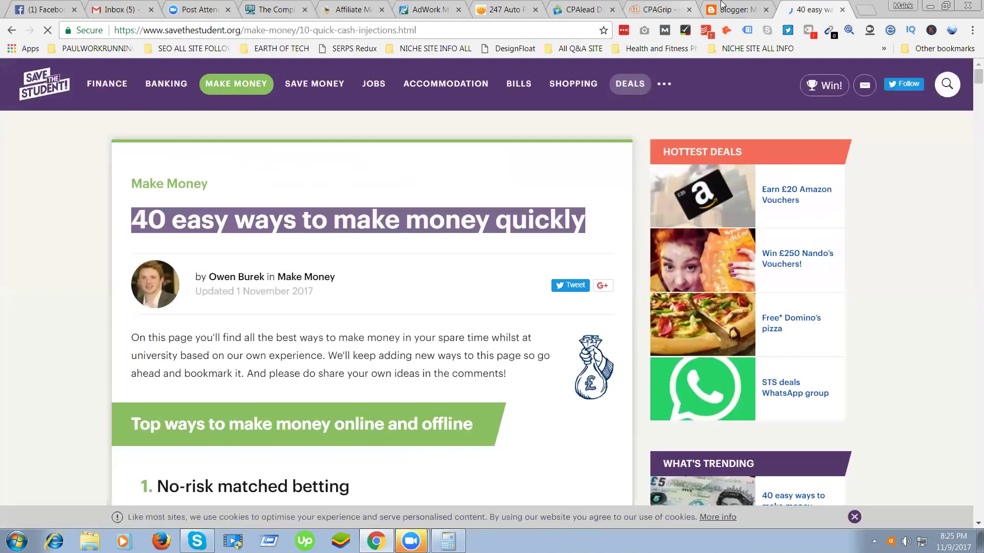
click(737, 10)
drag(738, 9, 292, 218)
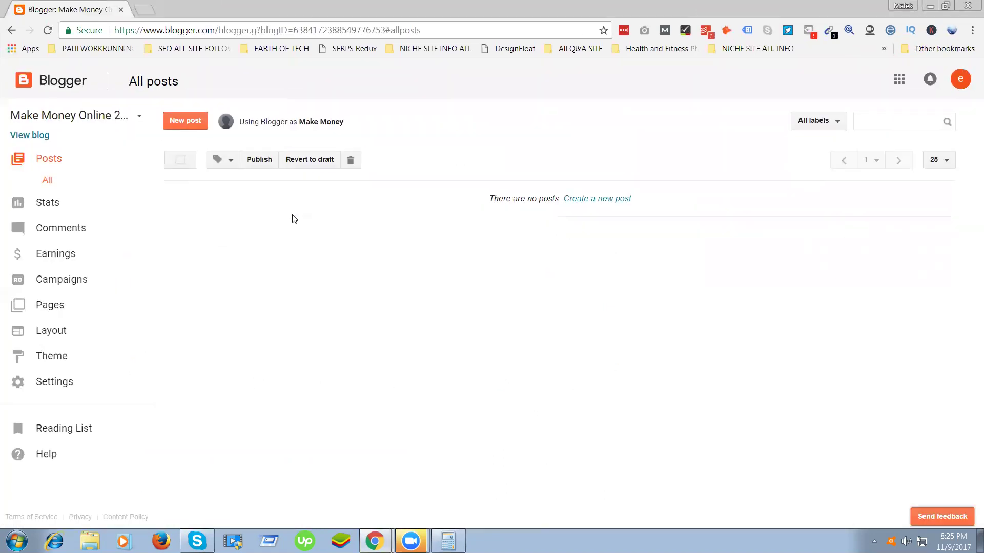
- Create a new blog post and paste "40 easy ways to make money quickly" as its title
click(582, 200)
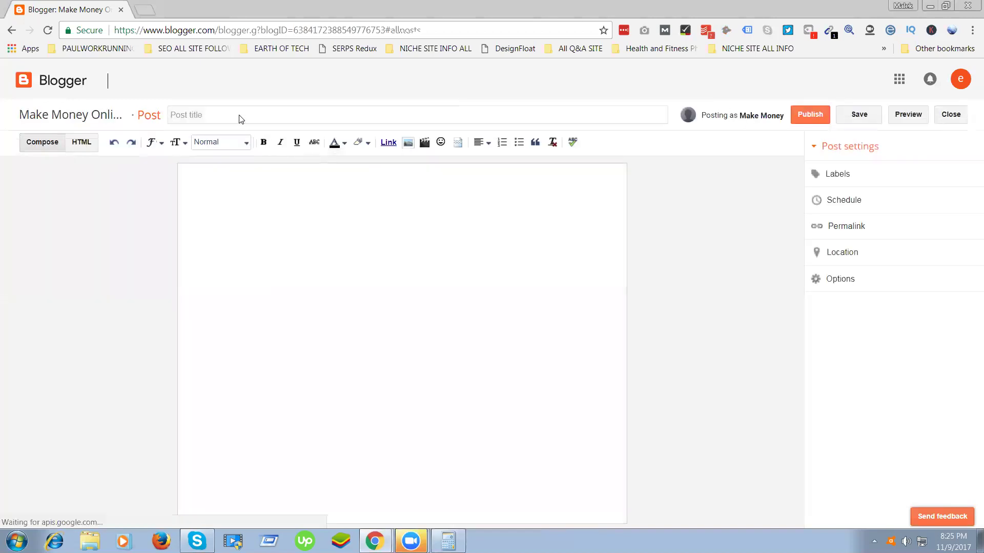
right_click(239, 119)
click(283, 190)
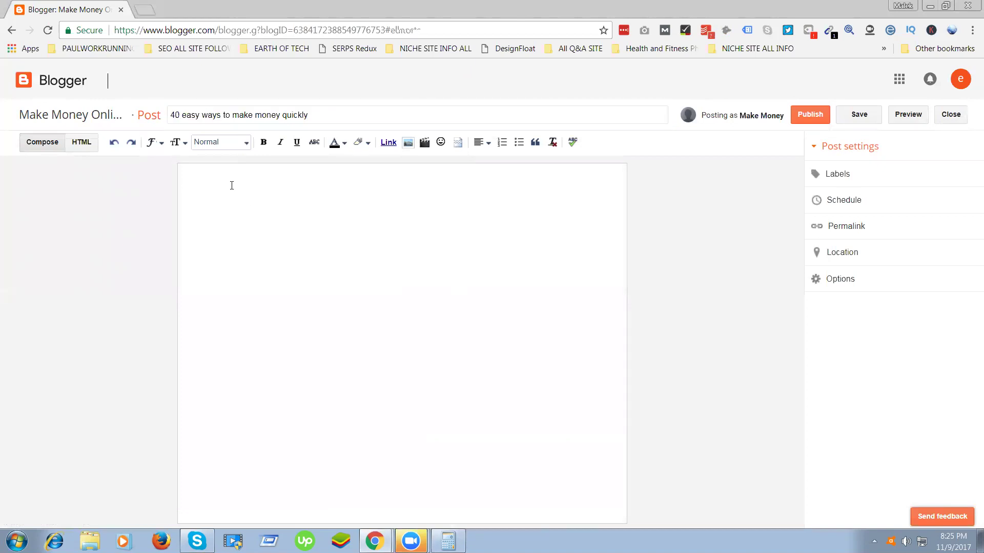
- Return to the Save the Student article and copy its text from the introductory paragraph through the end of the last numbered idea
key(alt+Tab)
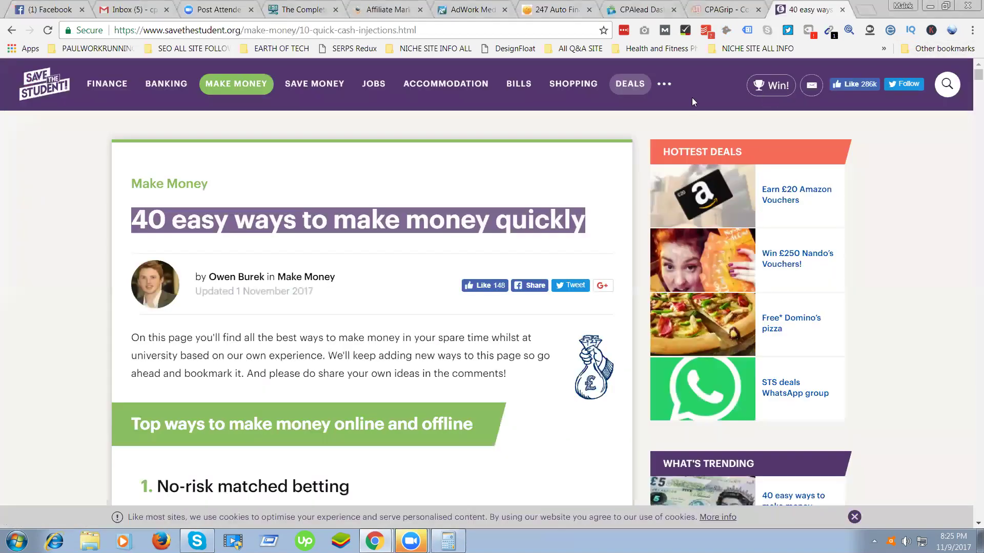
scroll(132, 152, down, 4)
drag(132, 147, 380, 147)
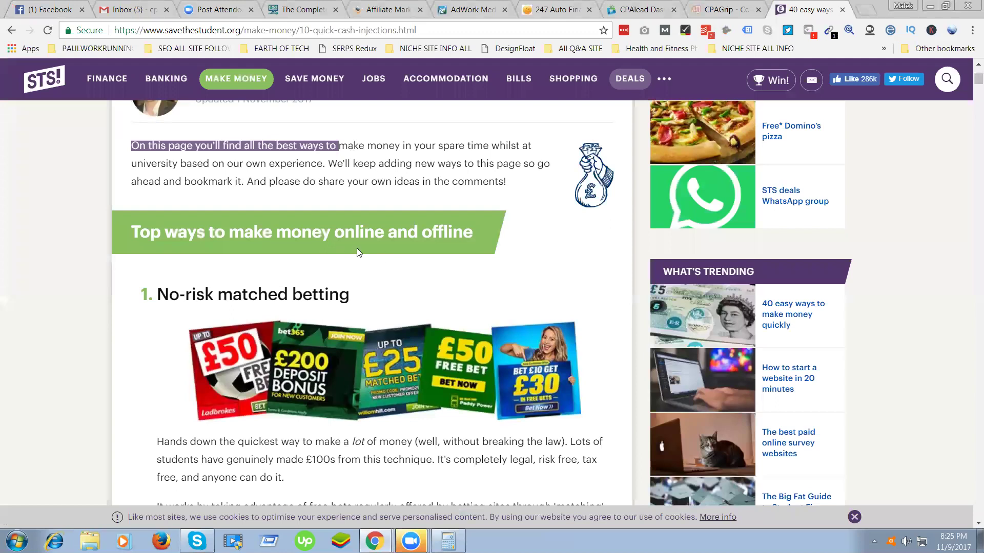
scroll(269, 270, down, 3)
drag(153, 169, 291, 174)
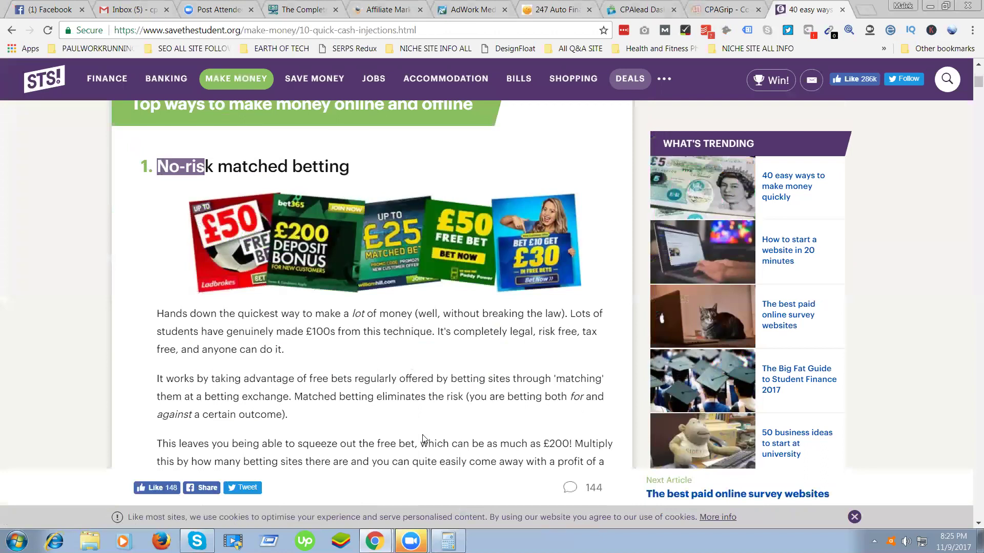
scroll(393, 371, down, 10)
drag(393, 370, 386, 360)
scroll(392, 358, down, 10)
scroll(389, 361, down, 10)
scroll(388, 361, down, 10)
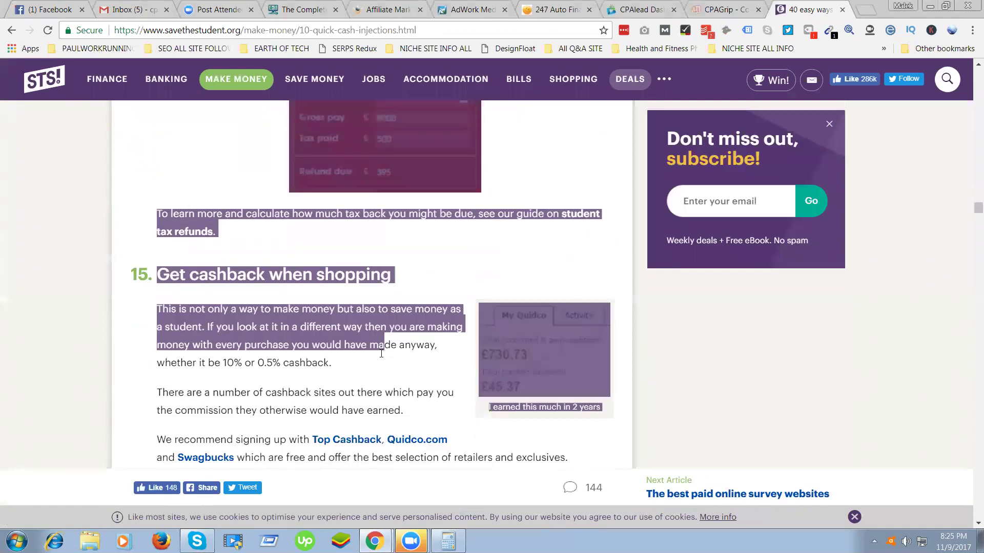
scroll(377, 352, down, 10)
drag(377, 352, 370, 209)
scroll(375, 349, down, 10)
scroll(371, 352, down, 10)
scroll(372, 352, down, 5)
scroll(359, 262, down, 5)
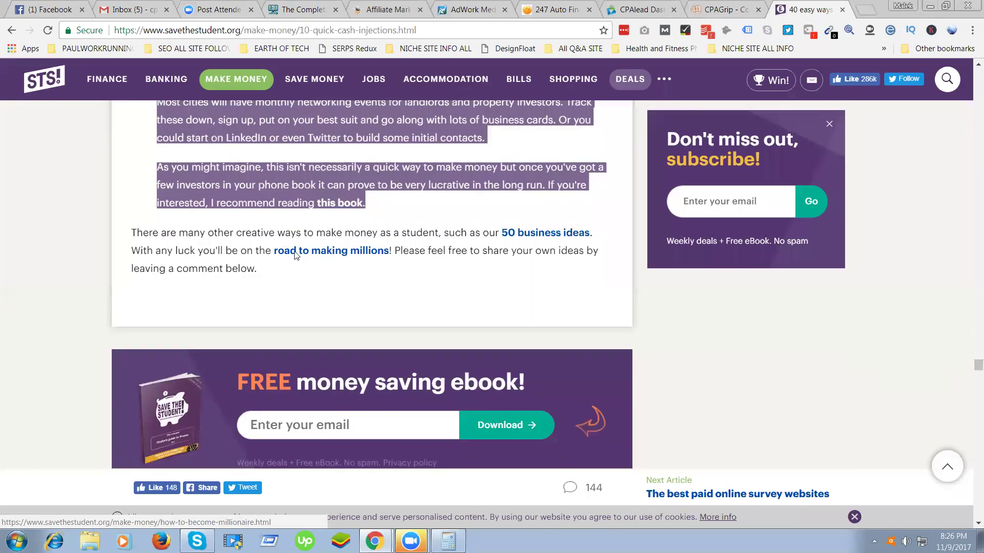
- Switch to the Blogger post and paste the copied article into its body
key(alt+Tab)
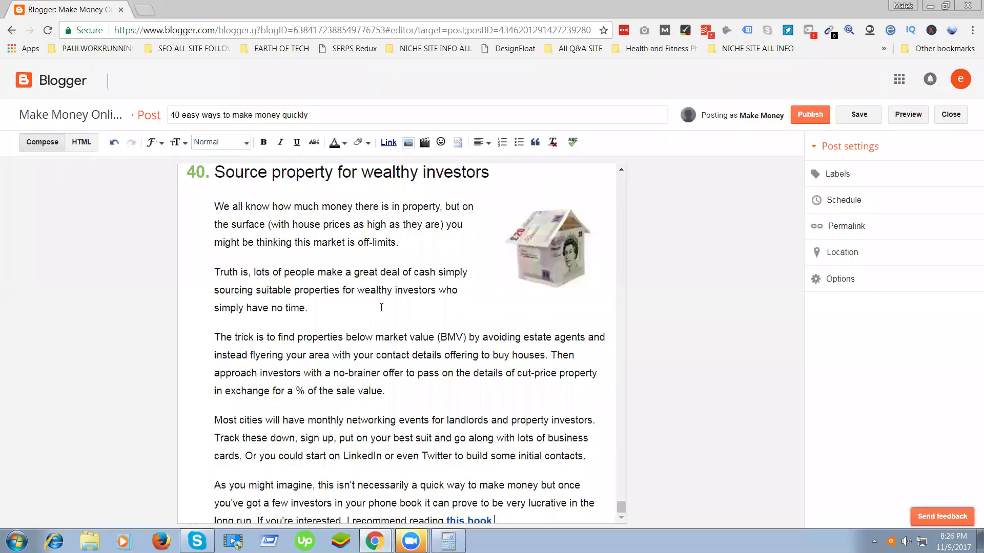
scroll(381, 308, up, 20)
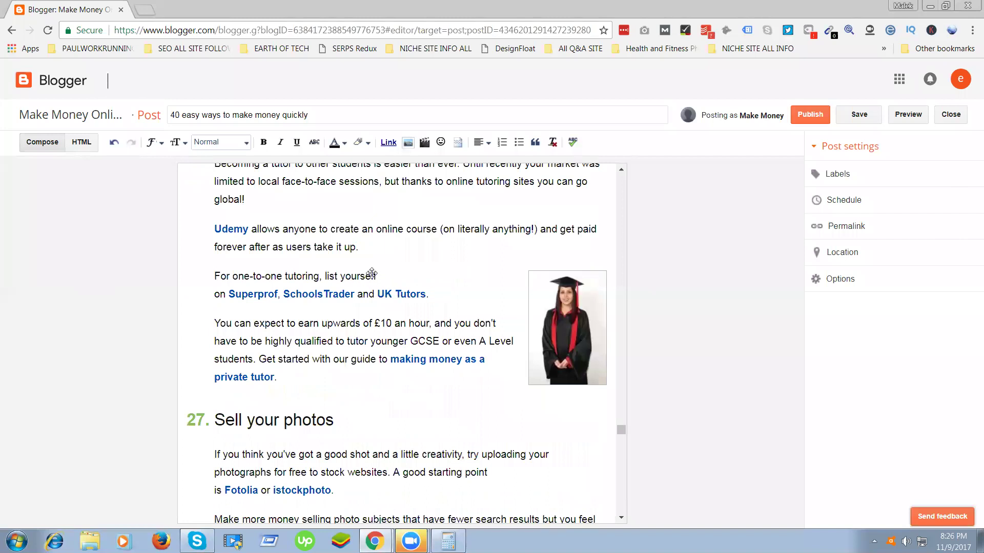
scroll(371, 275, up, 20)
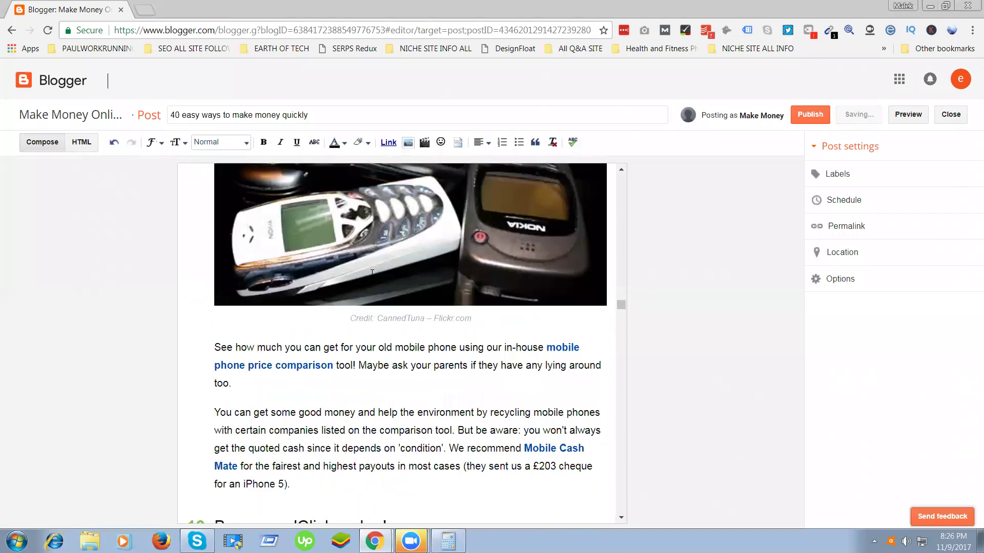
scroll(373, 272, up, 10)
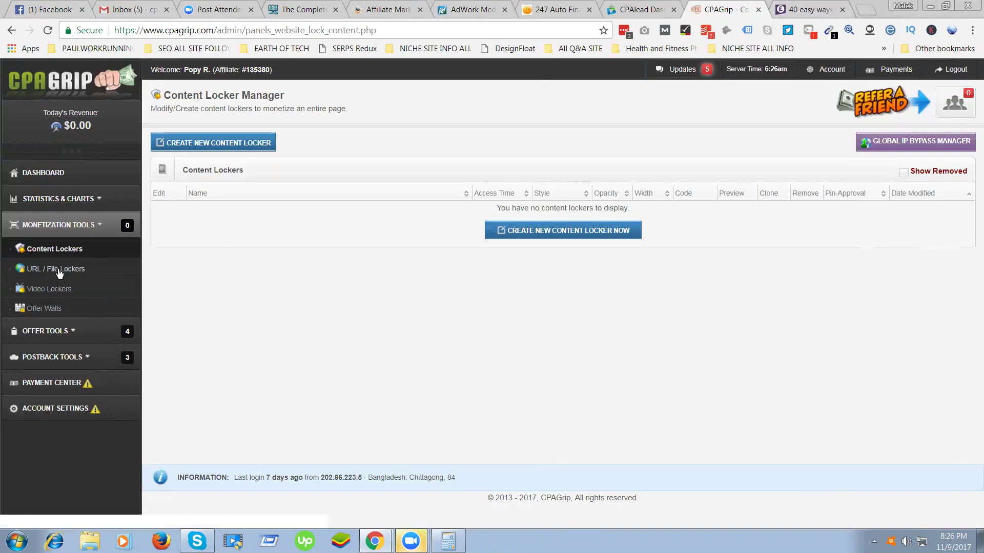
- Return to CPAGrip's Content Locker Manager and open the editor for a new content locker
key(ctrl+Tab)
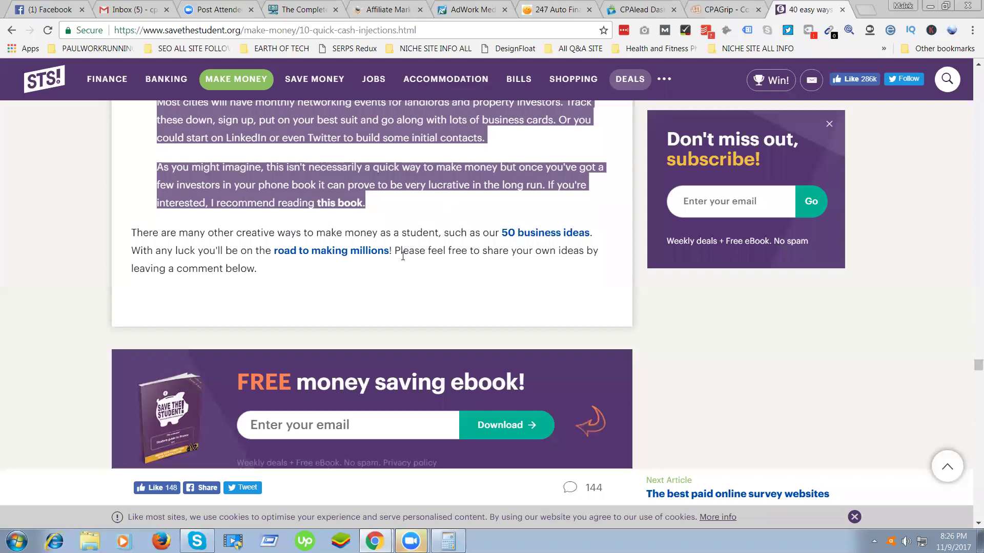
key(ctrl+shift+Tab)
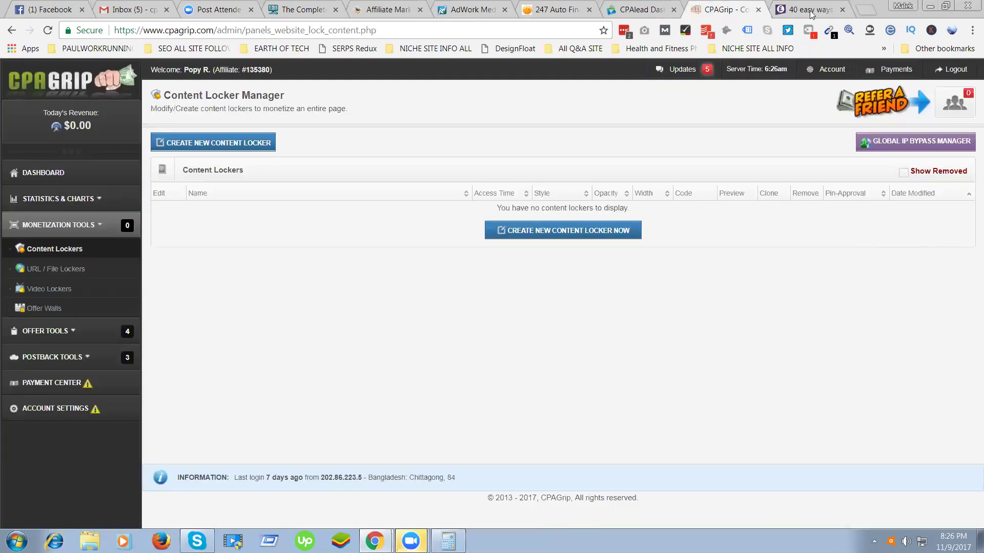
key(alt+Tab)
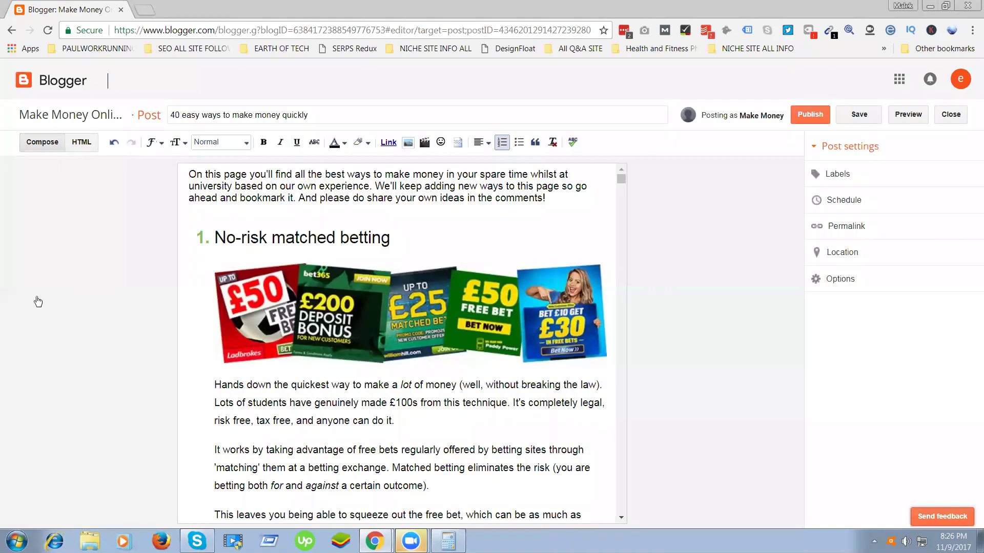
key(alt+Tab)
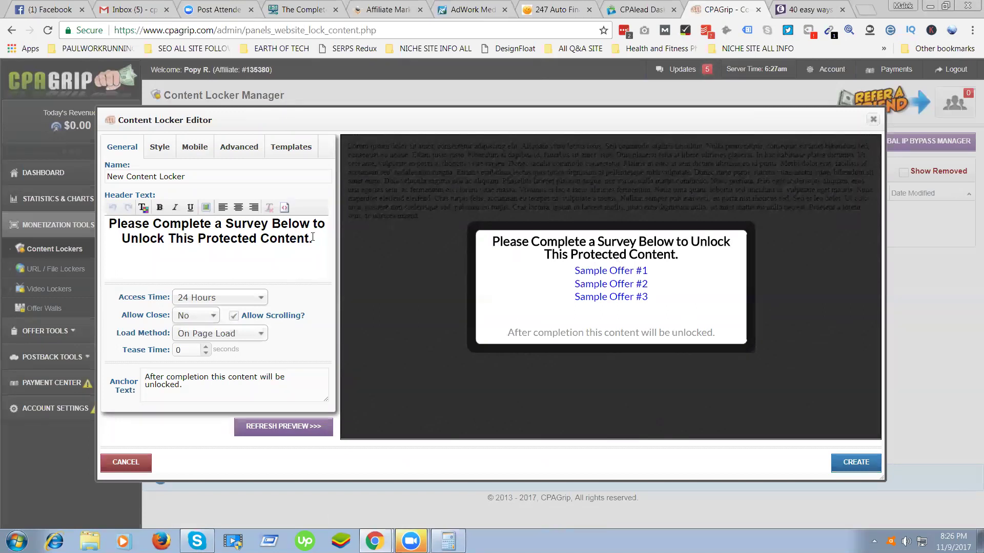
- Set the new content locker's access time to 2 Weeks and Allow Close to Yes
drag(310, 244, 152, 243)
click(157, 248)
click(231, 302)
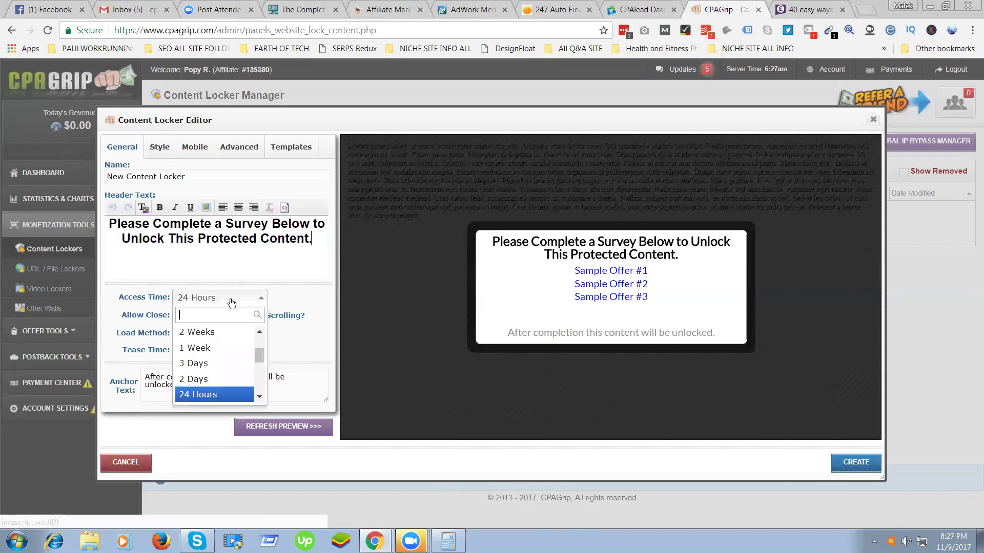
click(217, 332)
click(206, 316)
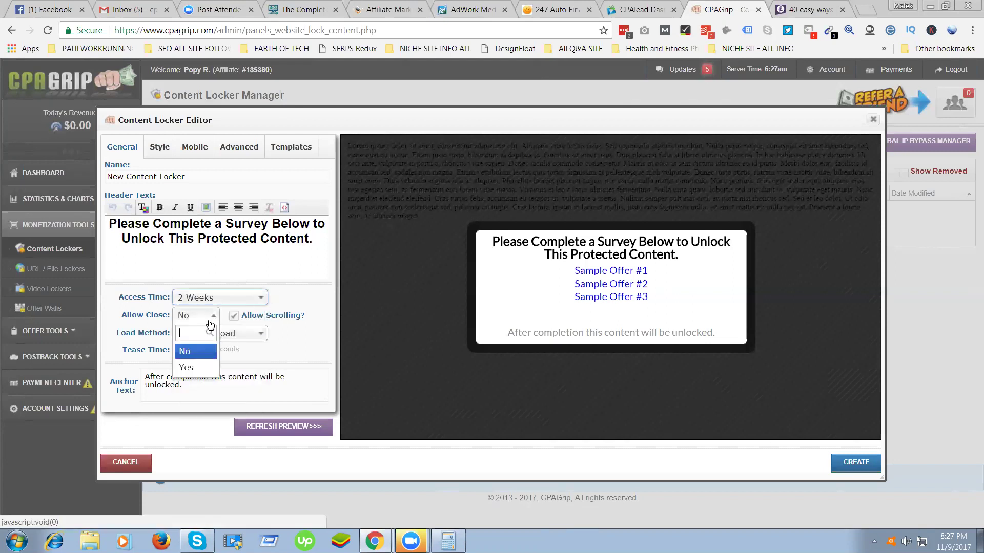
click(197, 363)
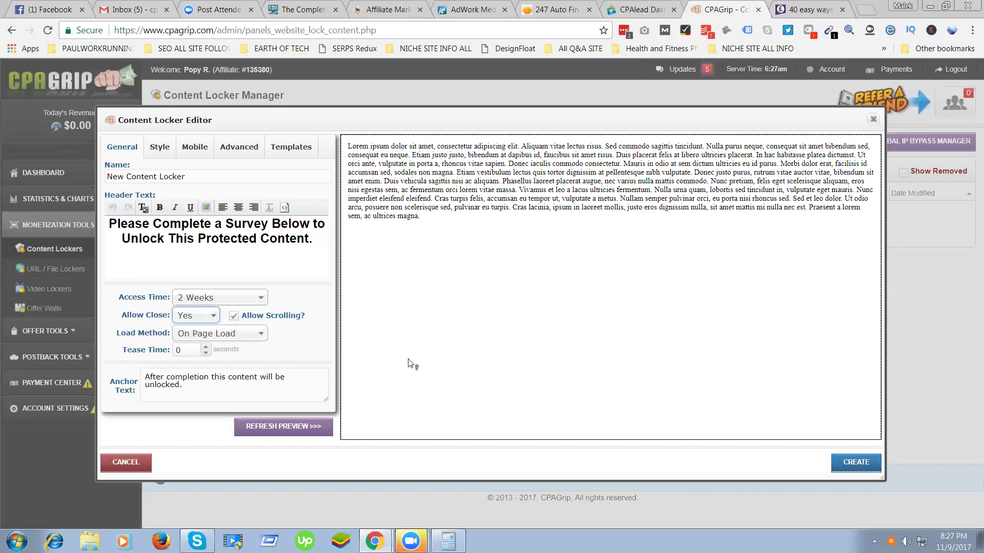
- Choose On Page Load as the locker's load method and refresh the preview
click(242, 337)
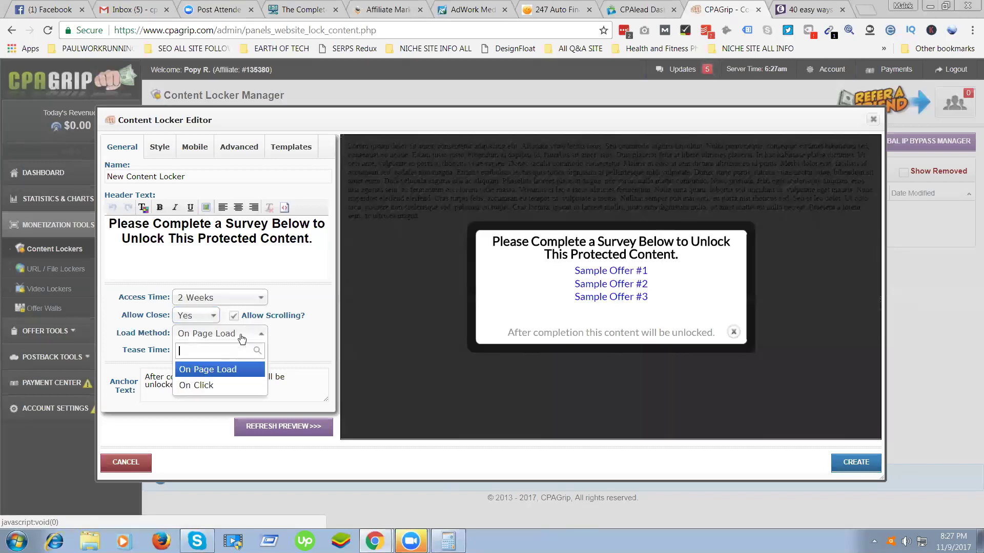
click(224, 372)
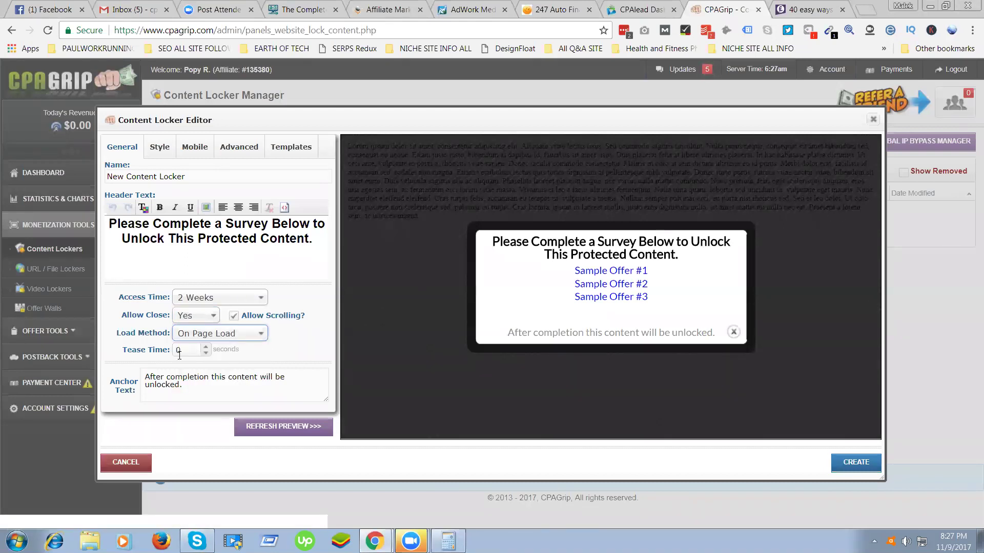
click(229, 392)
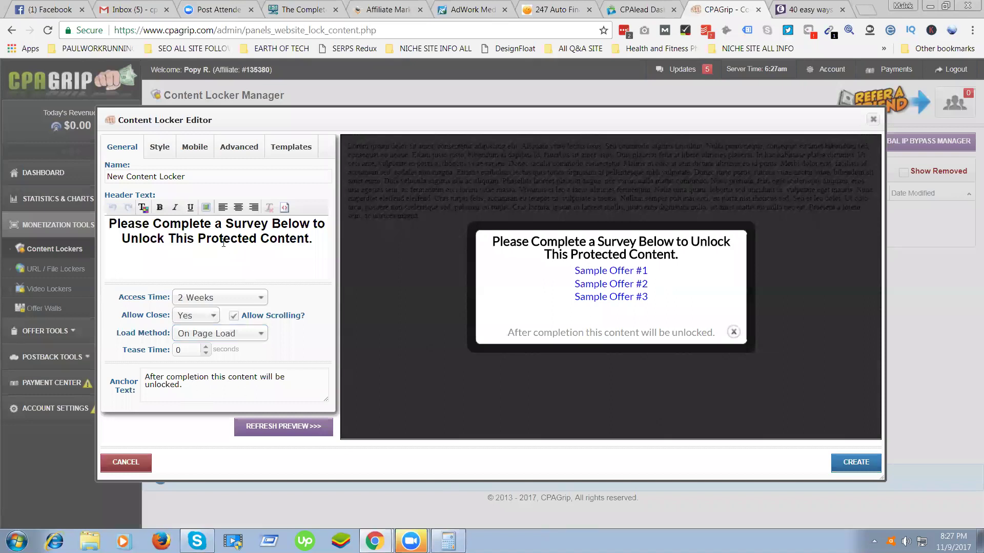
click(265, 431)
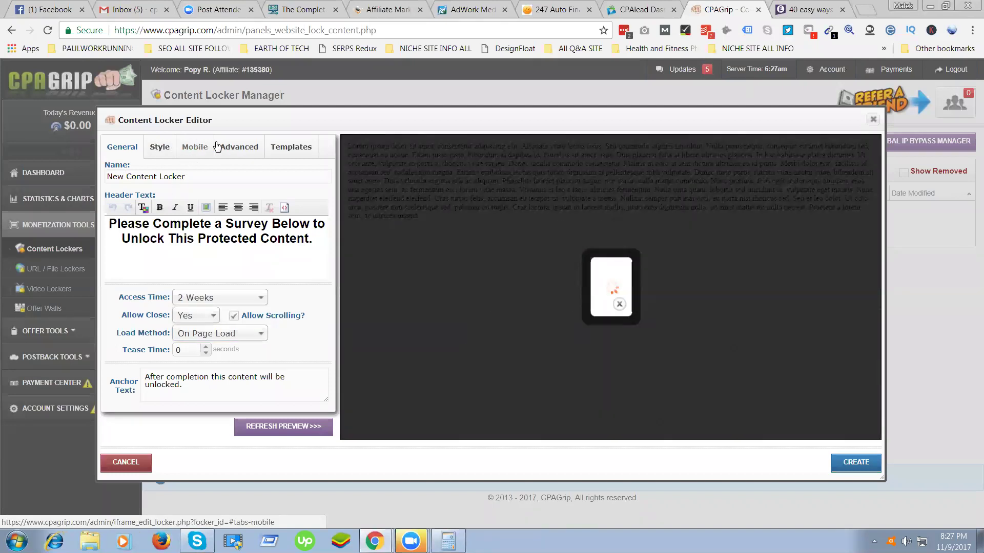
- Apply the xm-14-1 template to the content locker and create the locker
click(248, 149)
click(281, 152)
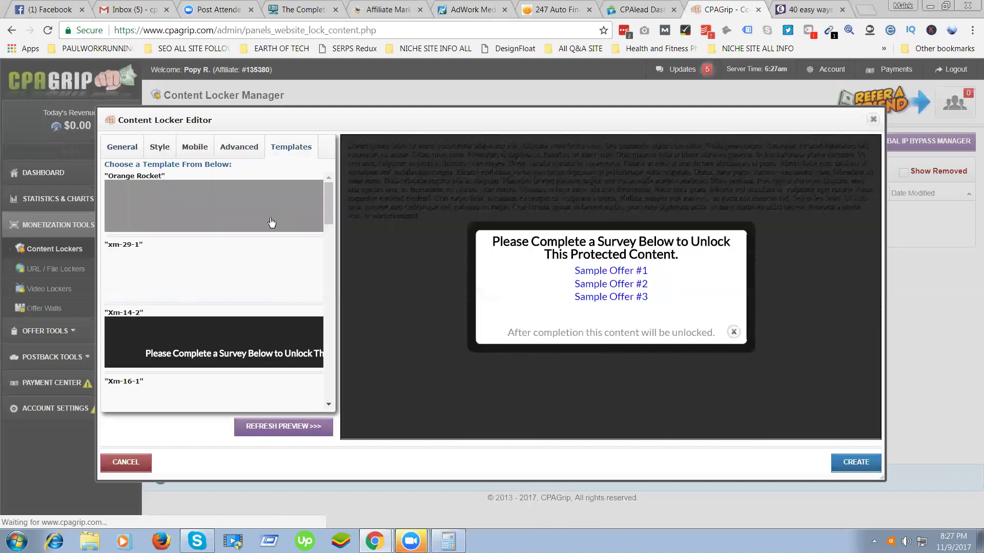
scroll(259, 269, down, 5)
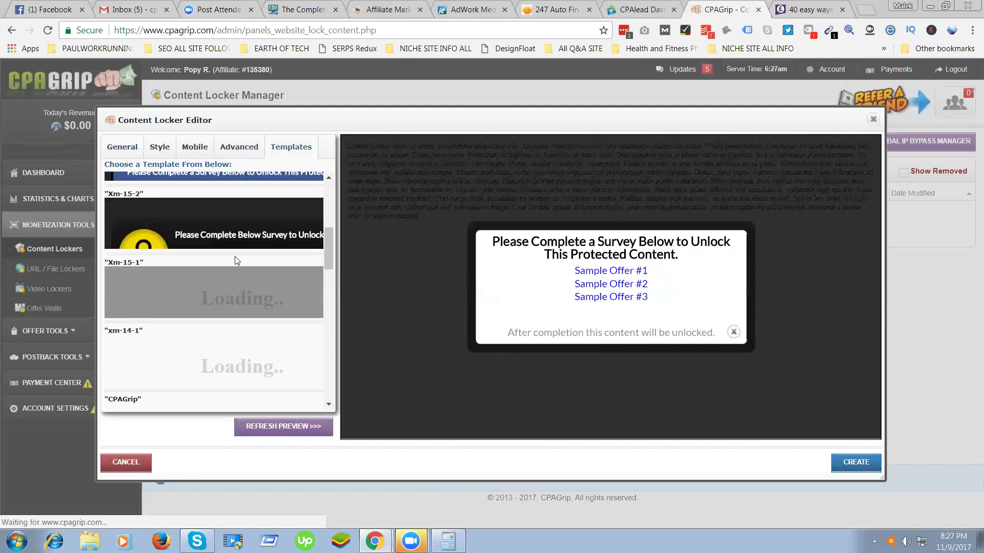
click(224, 234)
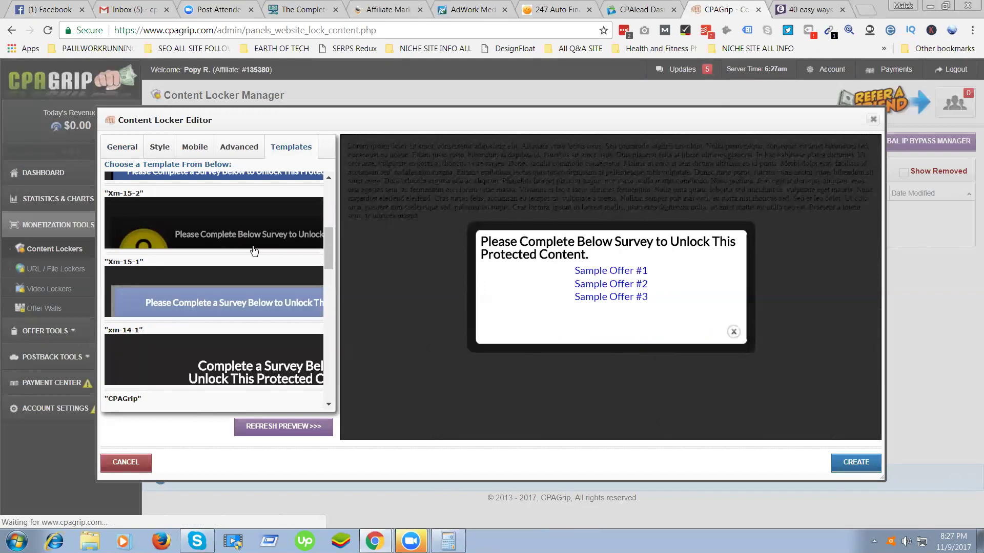
scroll(242, 303, down, 1)
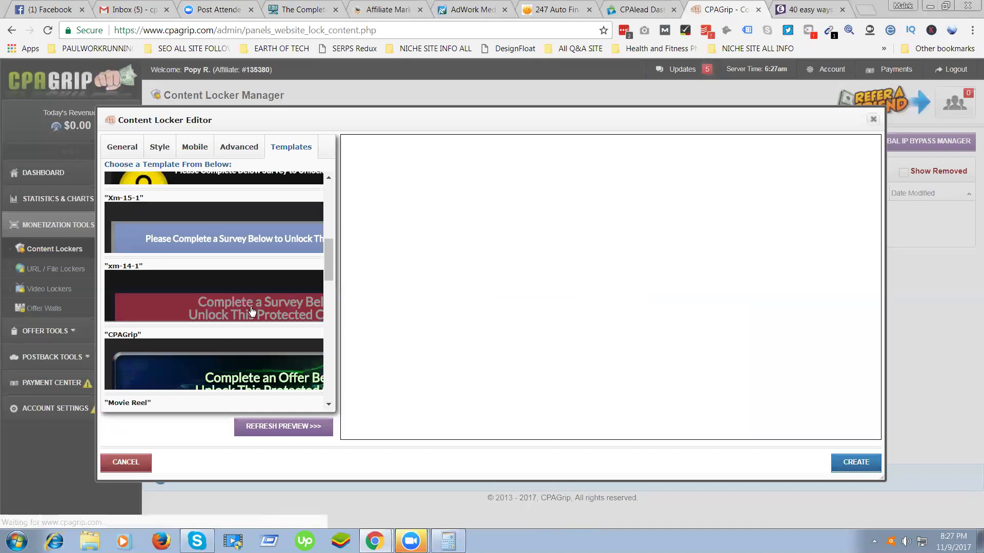
click(258, 300)
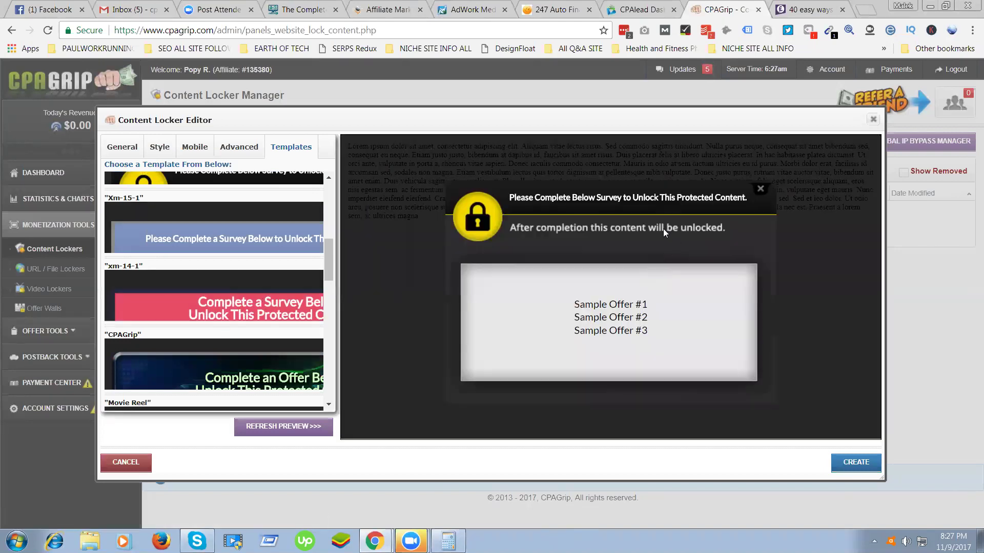
click(853, 463)
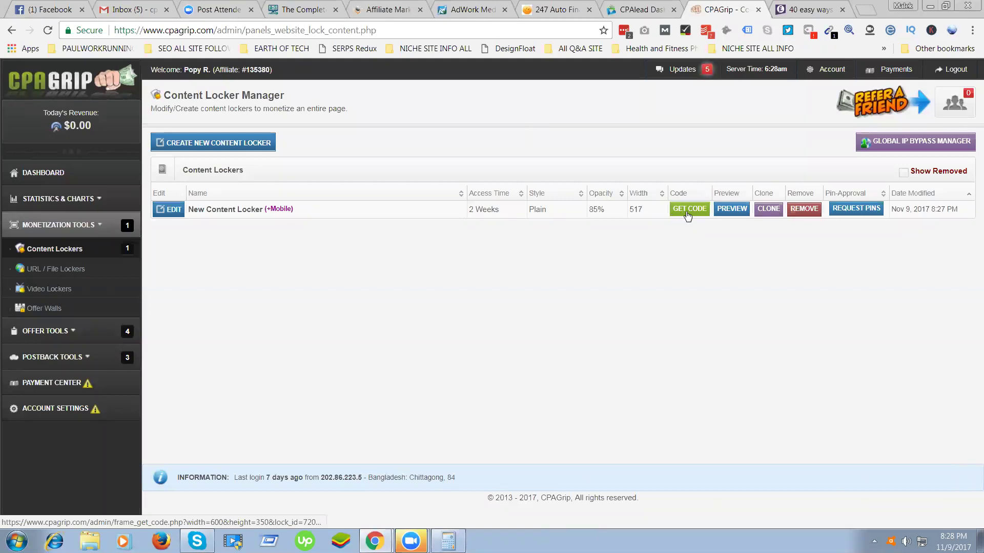
- Generate the embed code for the new content locker and copy its script
click(688, 210)
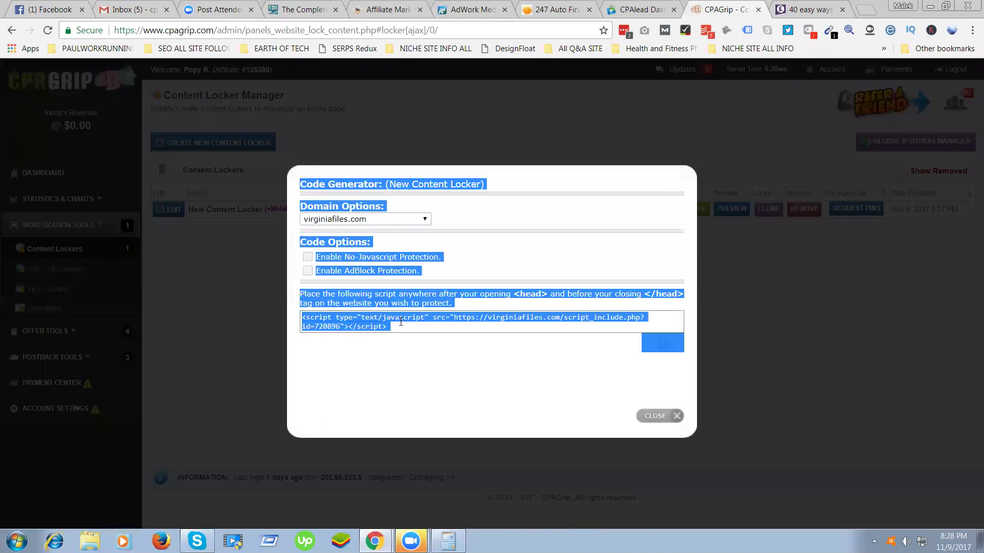
click(705, 359)
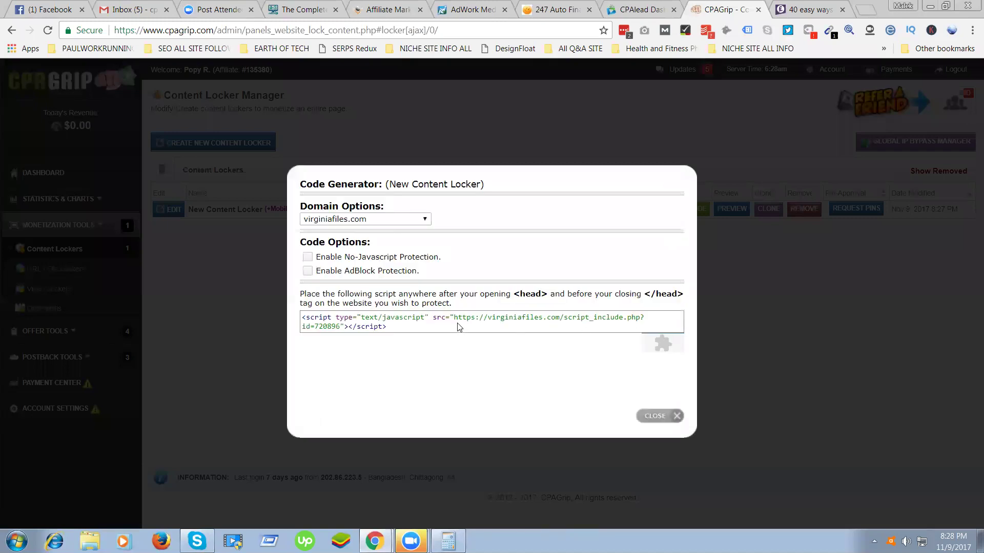
drag(387, 327, 302, 321)
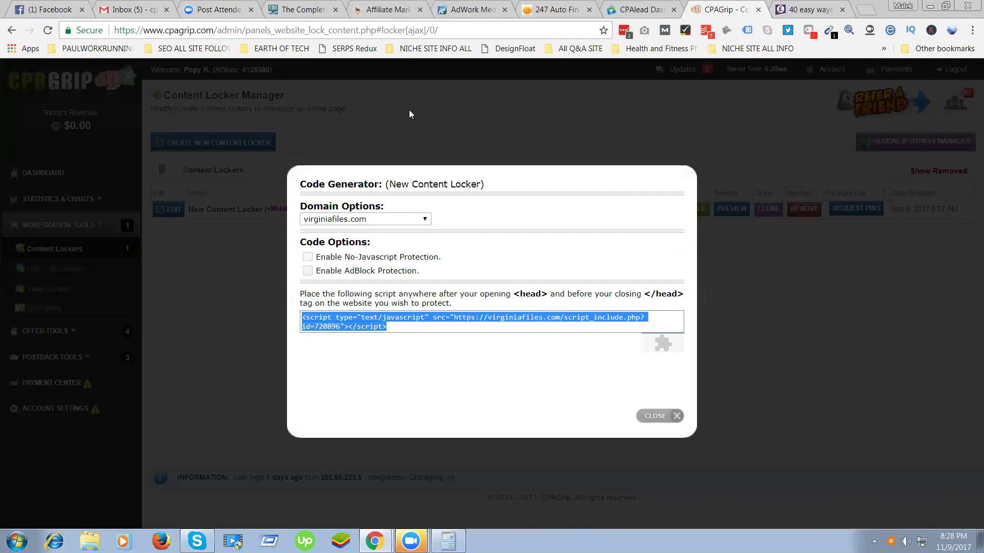
- Switch to the Blogger post, insert the copied script into its HTML below the "Source property for wealthy investors" heading, and publish the post
key(alt+Tab)
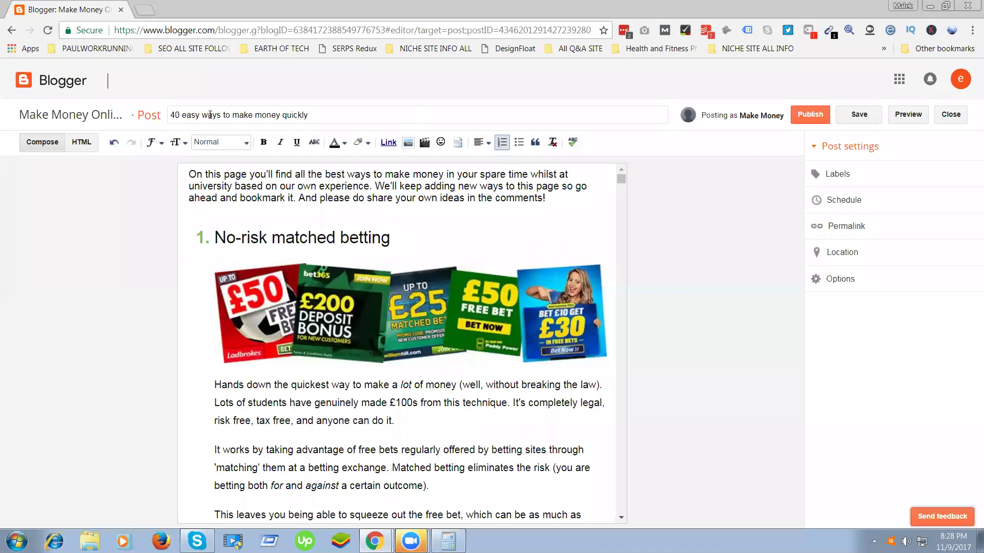
click(319, 114)
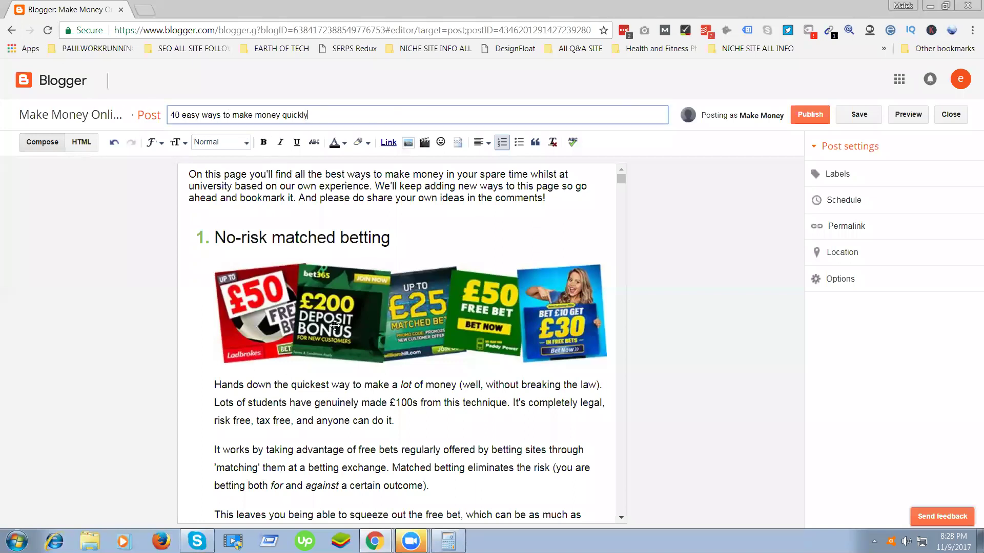
click(81, 142)
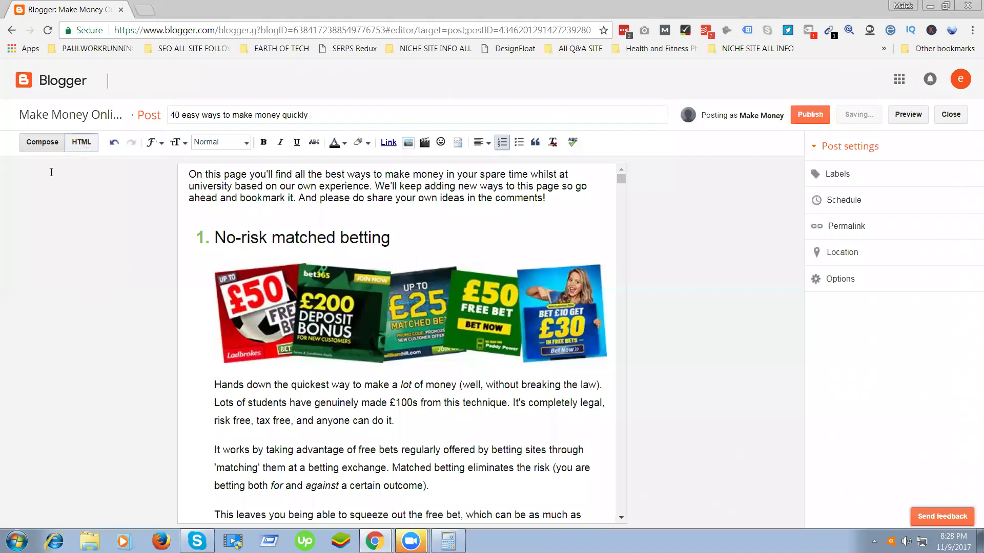
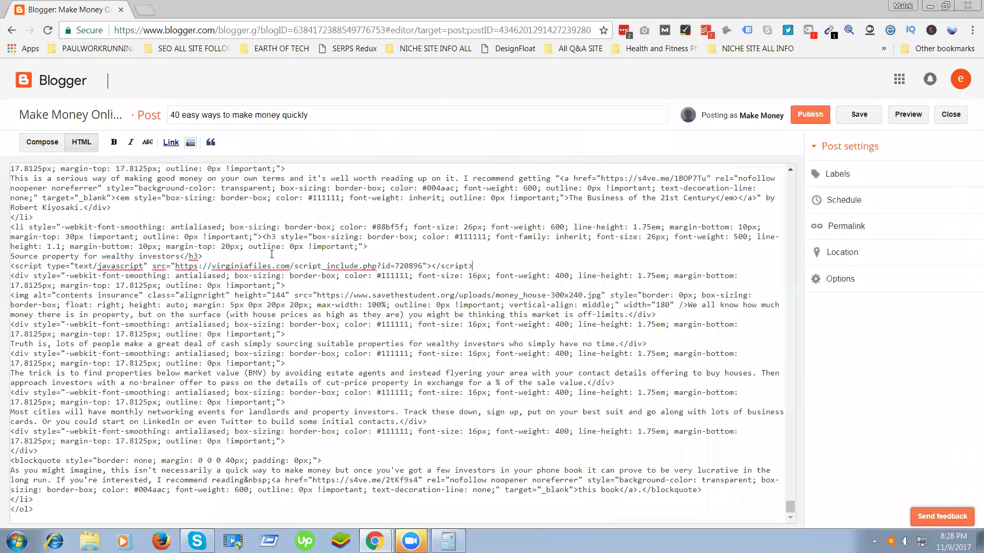
click(859, 115)
click(809, 114)
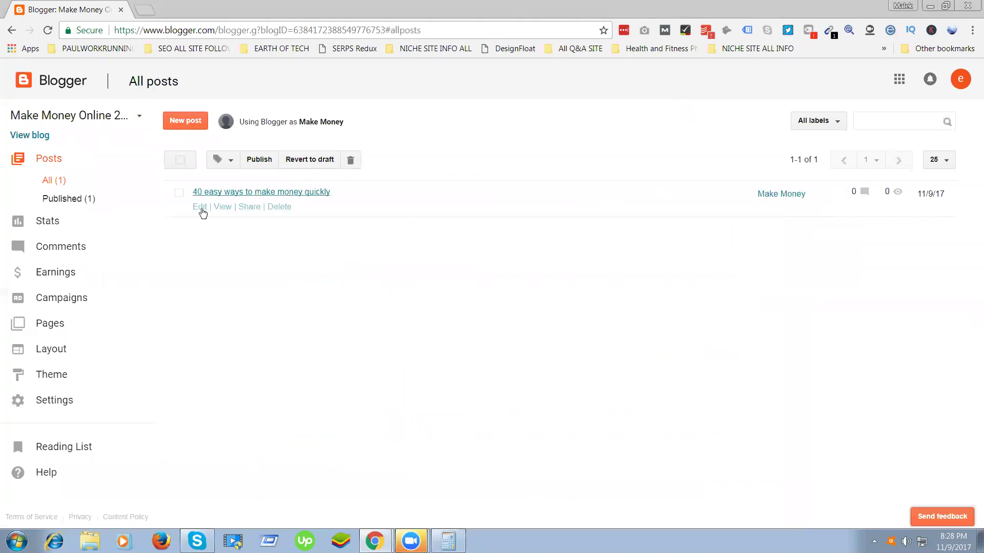
- View the published post "40 easy ways to make money quickly" and check how the content locker behaves on it
click(222, 207)
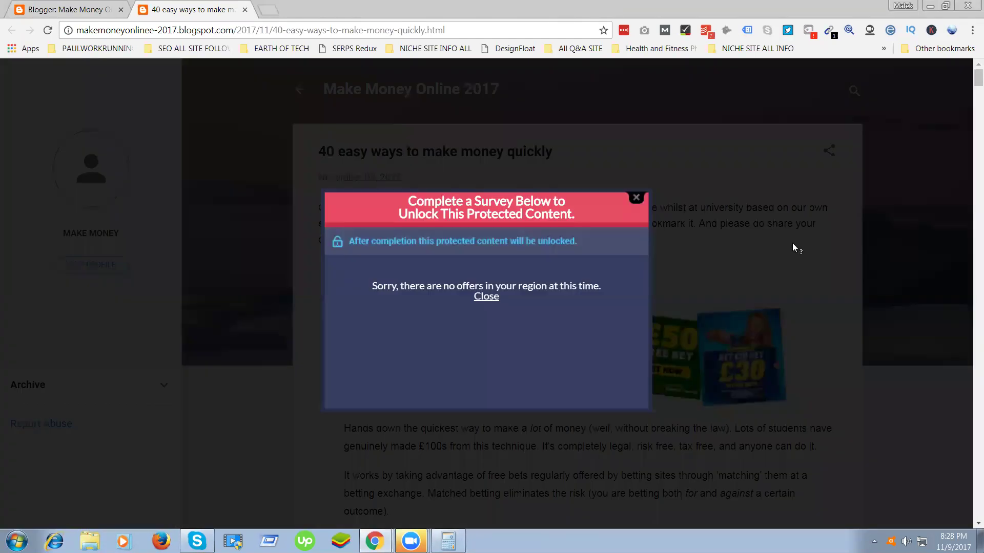
scroll(794, 245, down, 6)
scroll(751, 244, down, 7)
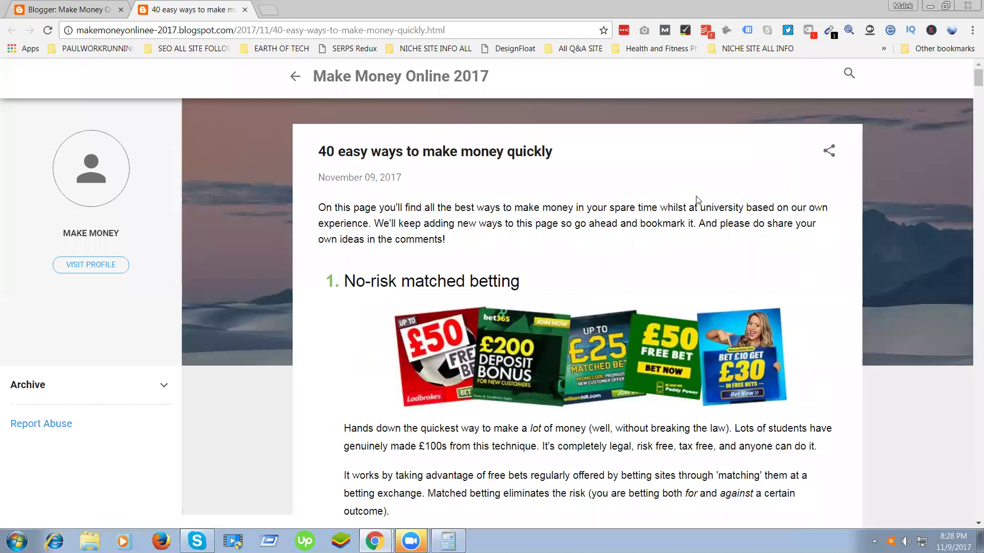
- Return to CPAGrip, edit the content locker to set Allow Close to No, and save it
key(alt+Tab)
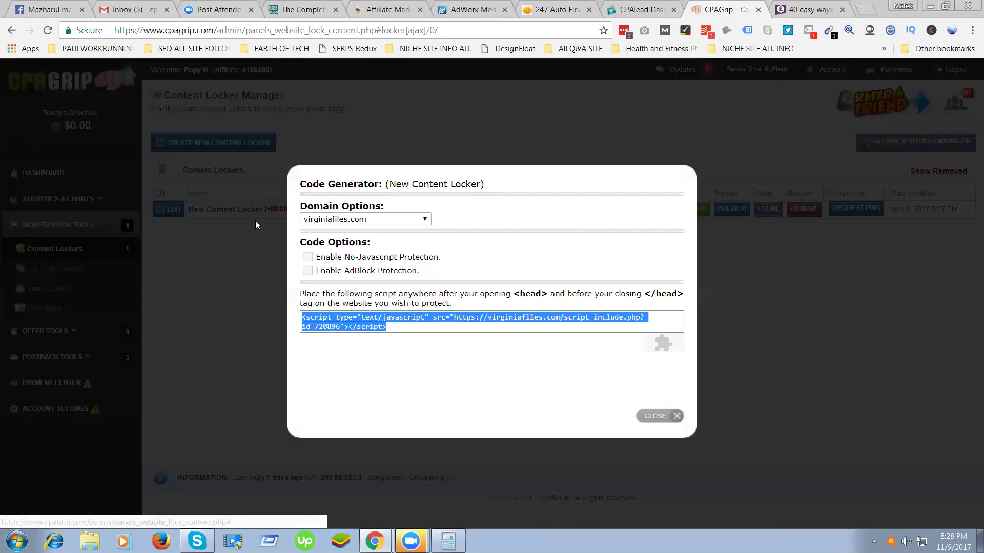
click(173, 211)
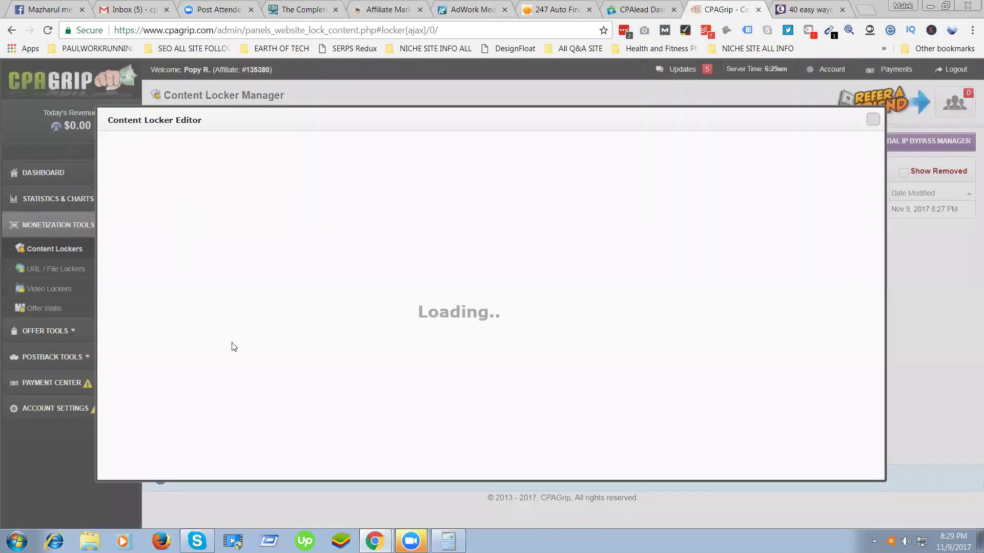
click(200, 318)
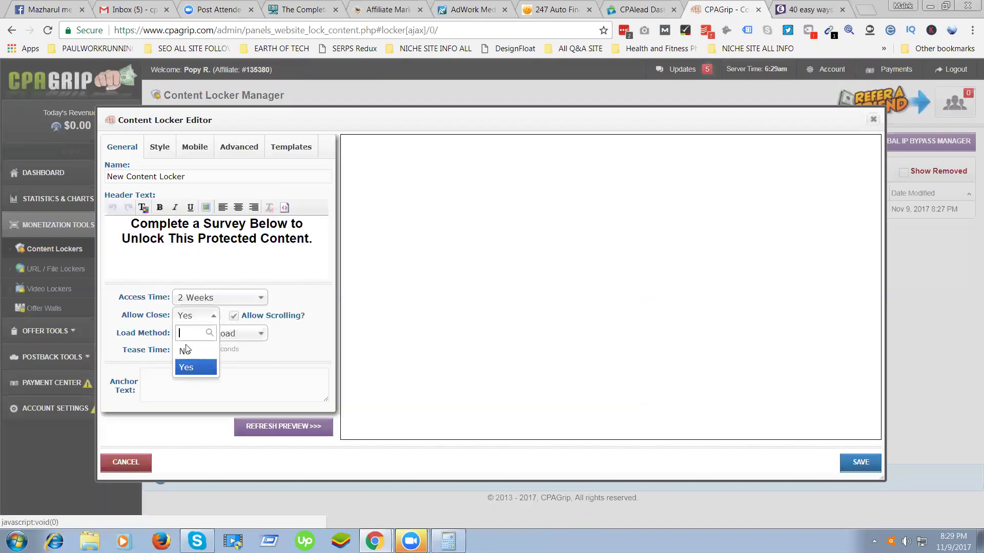
click(187, 351)
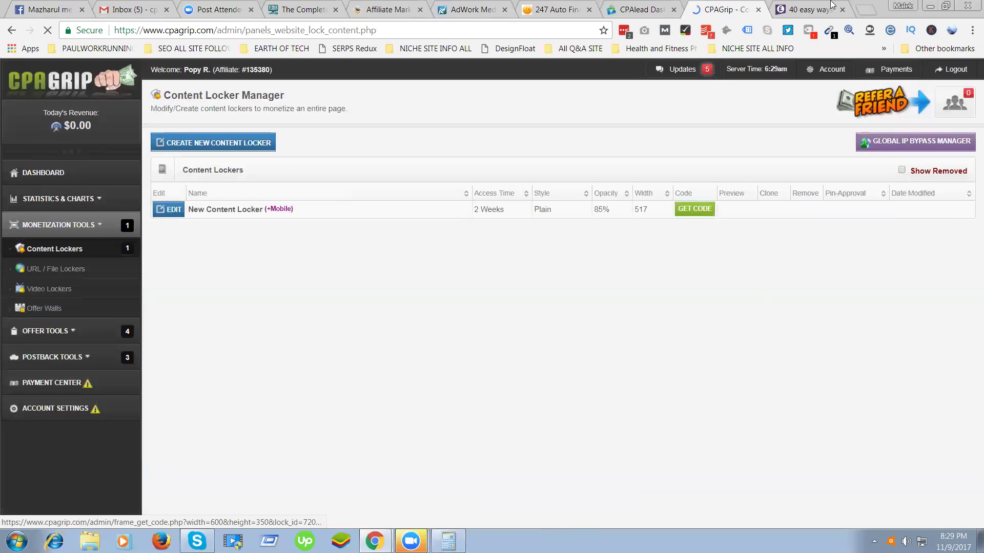
- Switch back to the published post, reload it, and check the content locker over the length of the article
key(ctrl+Tab)
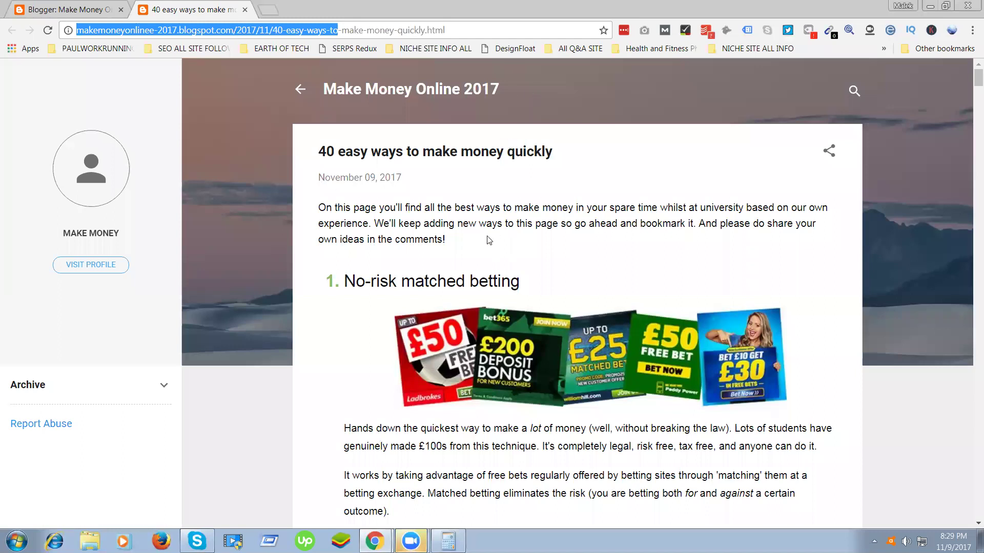
key(F5)
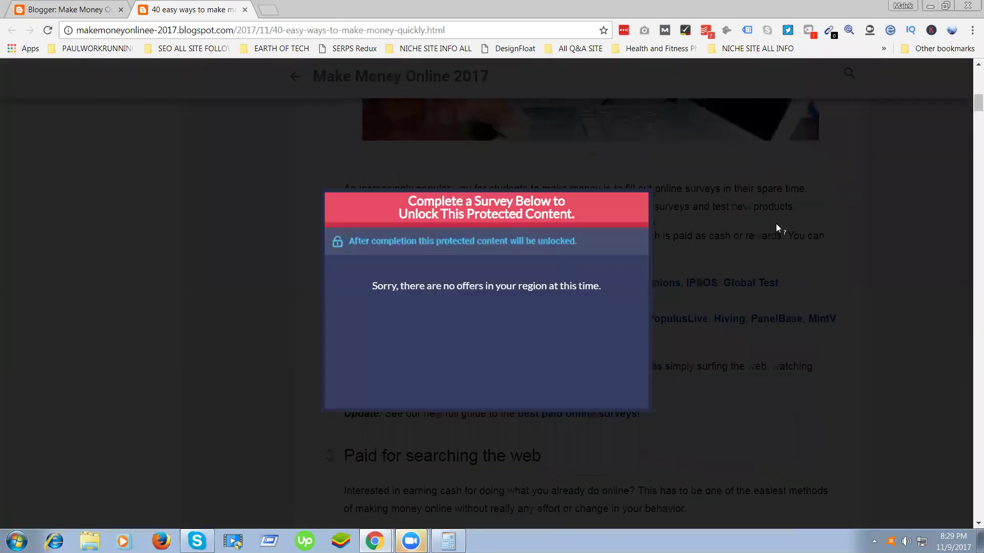
scroll(776, 224, down, 7)
scroll(477, 260, down, 6)
scroll(477, 259, up, 15)
scroll(477, 259, up, 10)
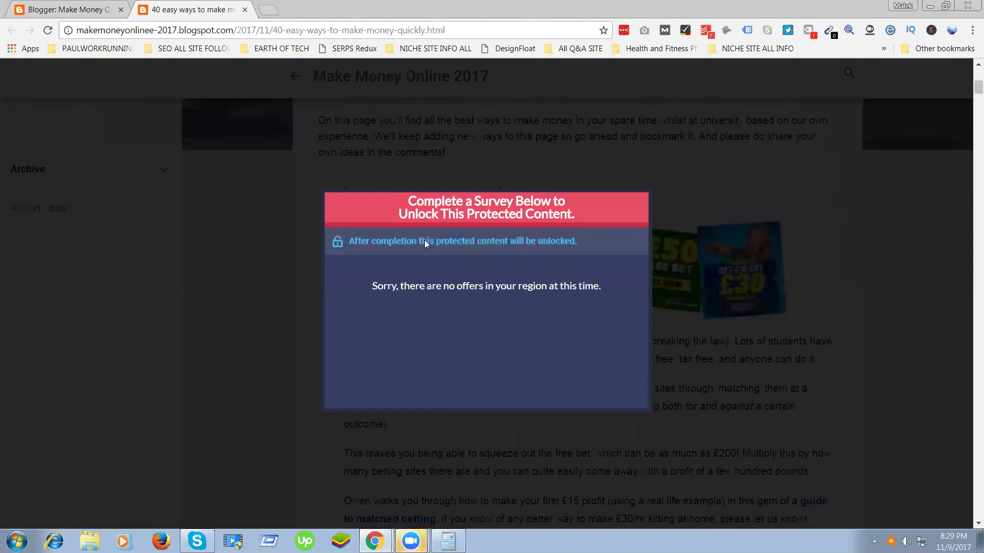
scroll(709, 203, up, 2)
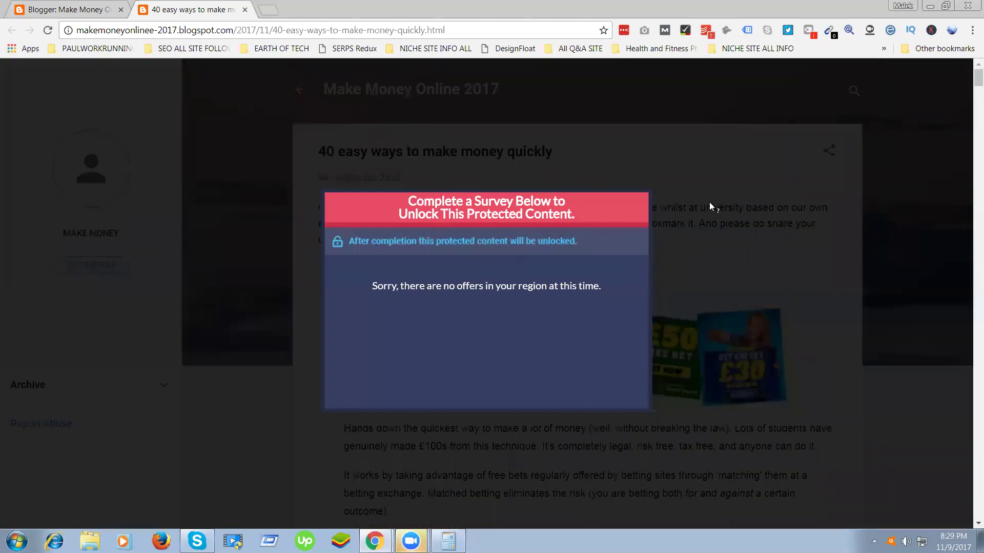
- Copy the blog's domain, makemoneyonlinee-2017.blogspot.com, from the published post's address
drag(235, 31, 57, 35)
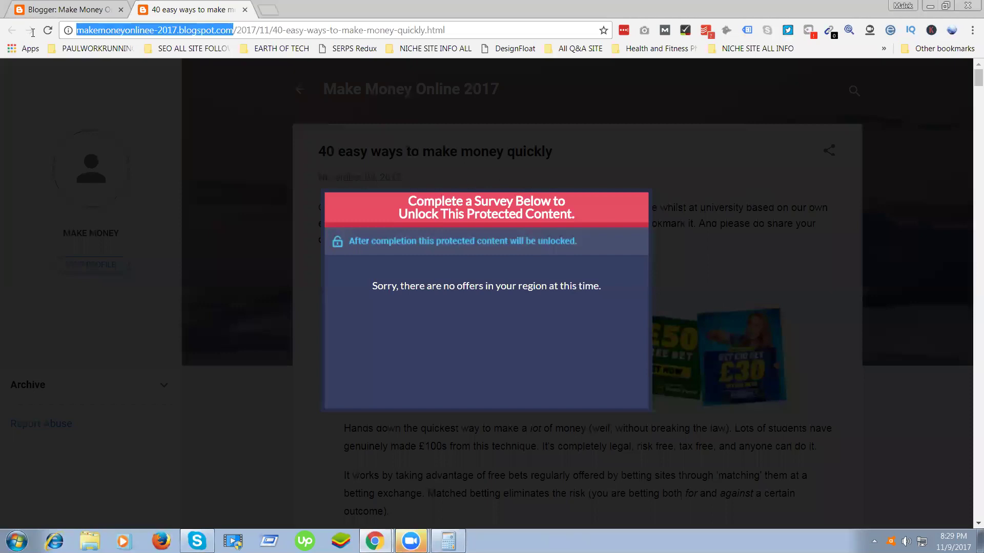
right_click(99, 36)
click(135, 82)
scroll(687, 224, down, 6)
scroll(755, 226, down, 8)
scroll(743, 217, up, 6)
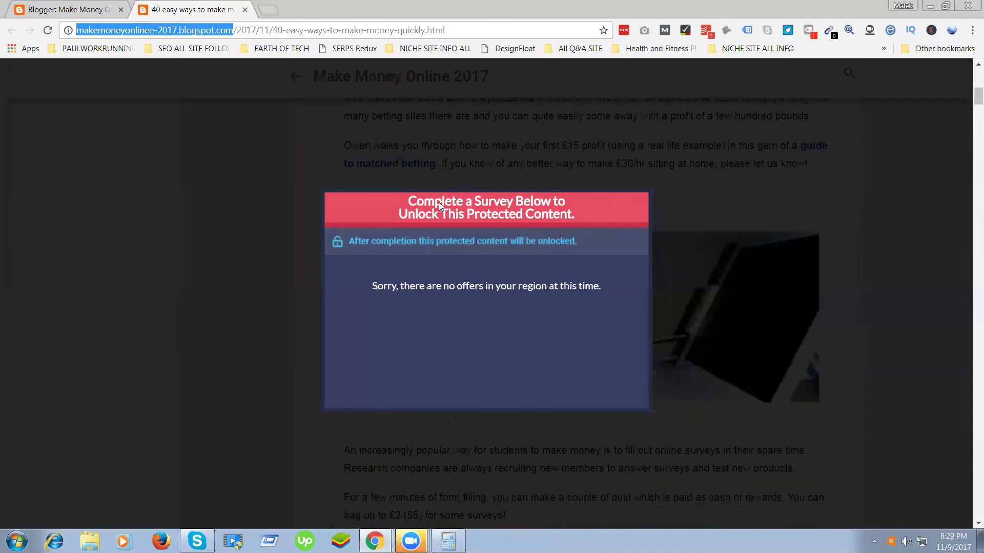
scroll(425, 211, up, 8)
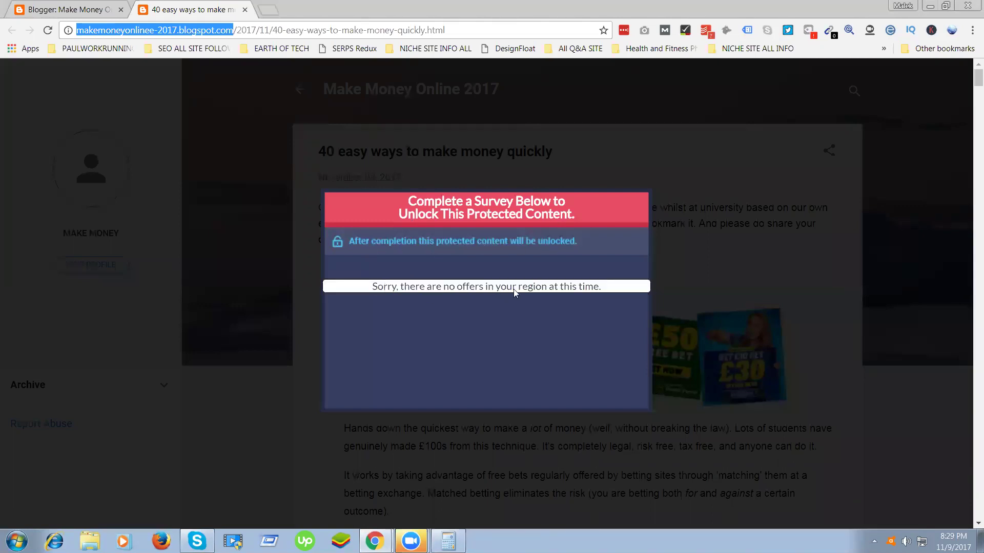
click(547, 290)
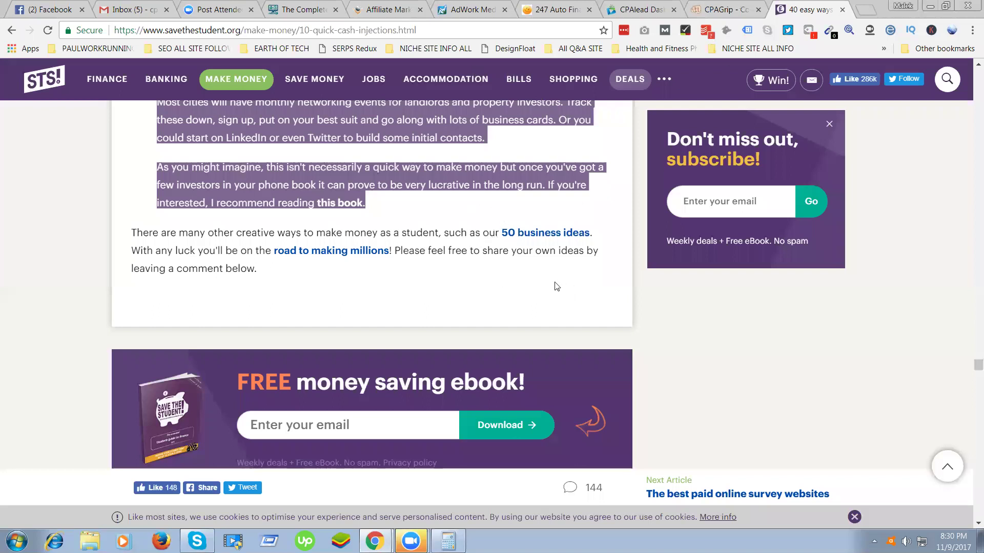
- Switch to the published post, check how the content locker covers the length of the article, and close the post
key(alt+Tab)
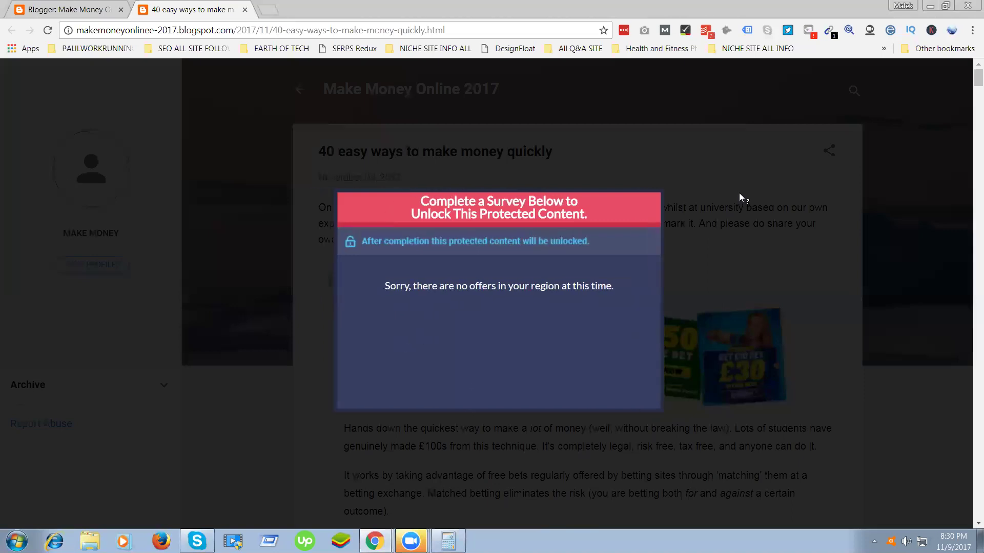
scroll(479, 282, down, 1)
scroll(480, 288, down, 5)
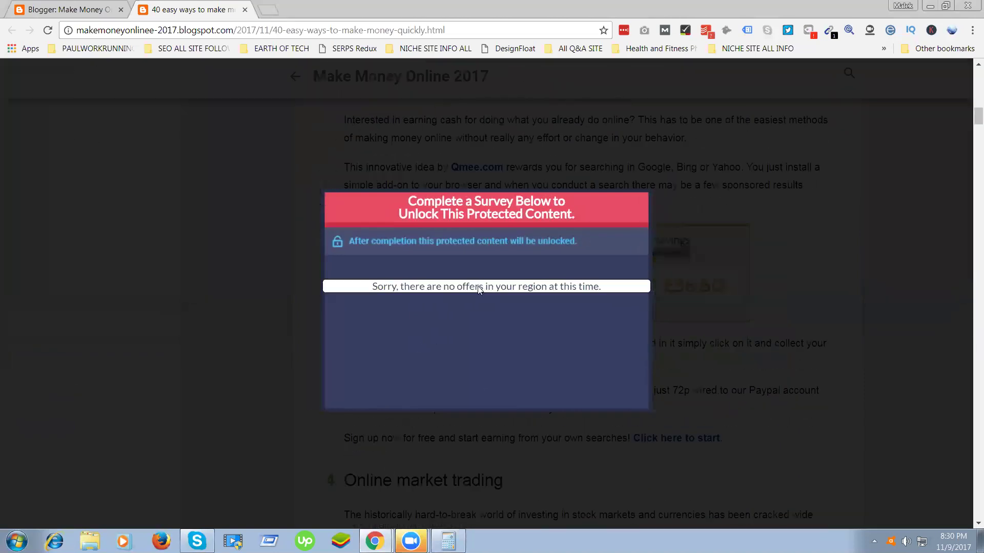
scroll(260, 203, up, 5)
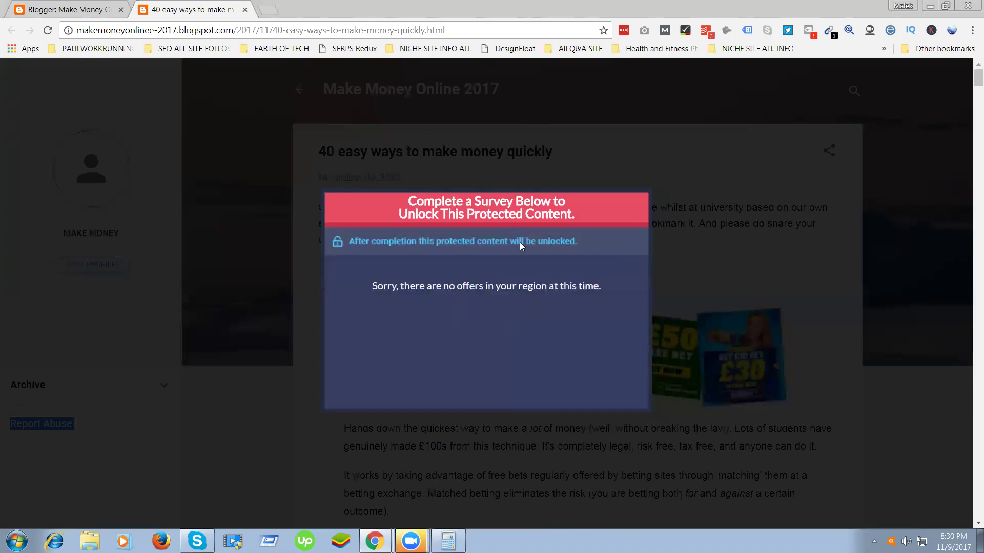
scroll(430, 255, down, 5)
scroll(514, 261, down, 5)
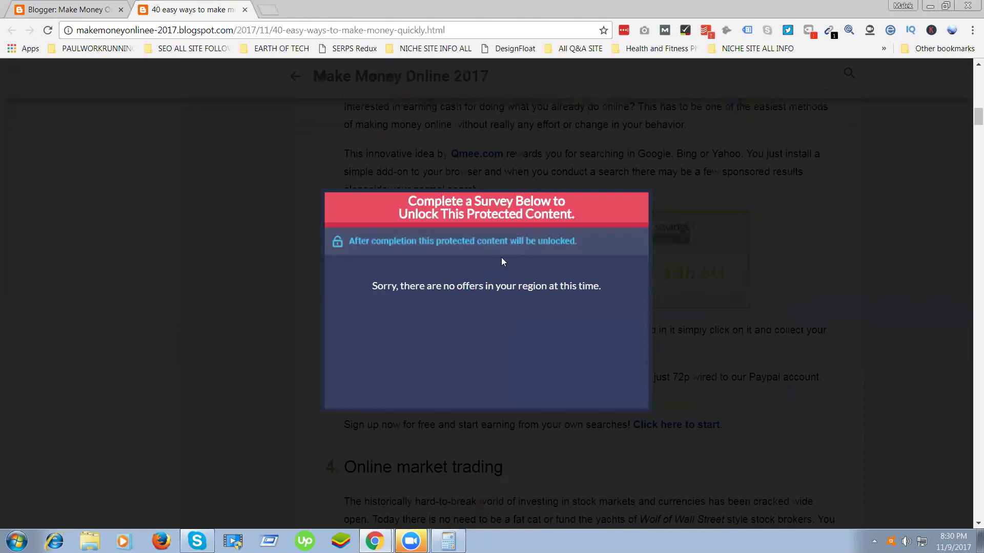
scroll(501, 257, up, 7)
scroll(503, 241, up, 4)
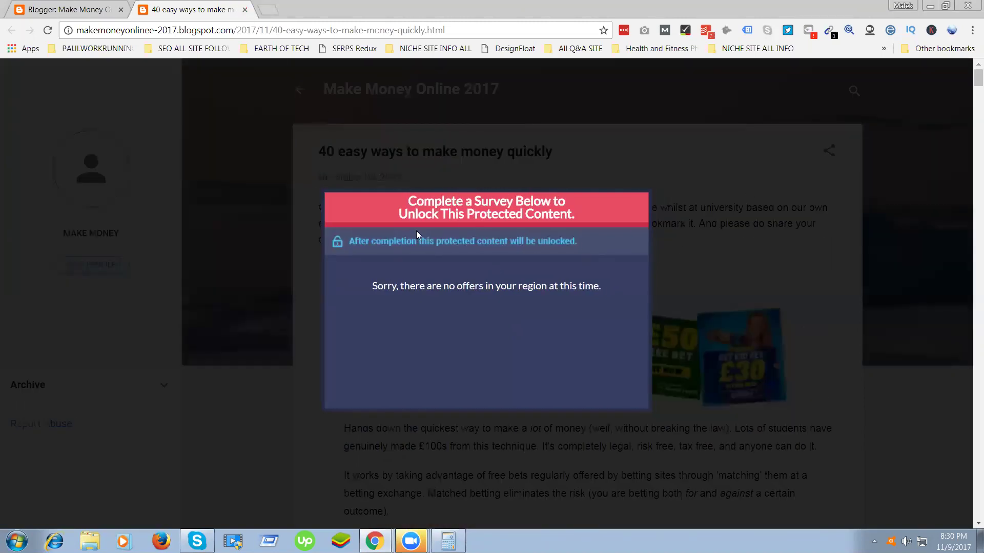
click(245, 11)
click(543, 118)
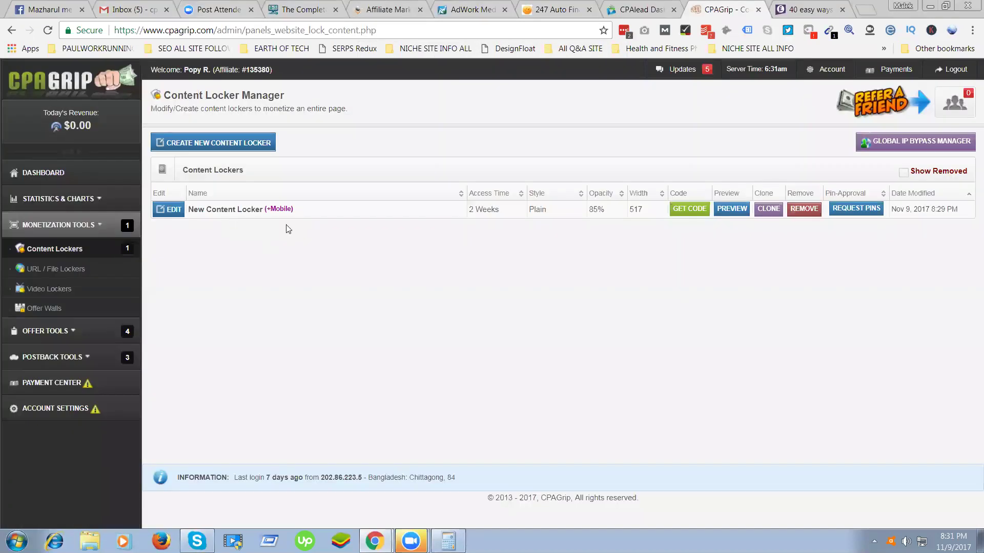
key(ctrl+1)
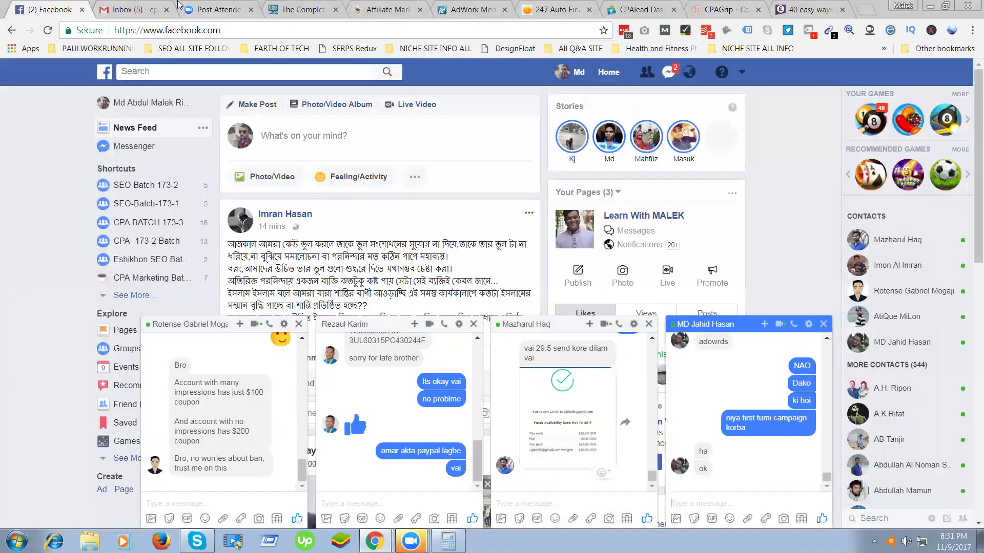
key(ctrl+2)
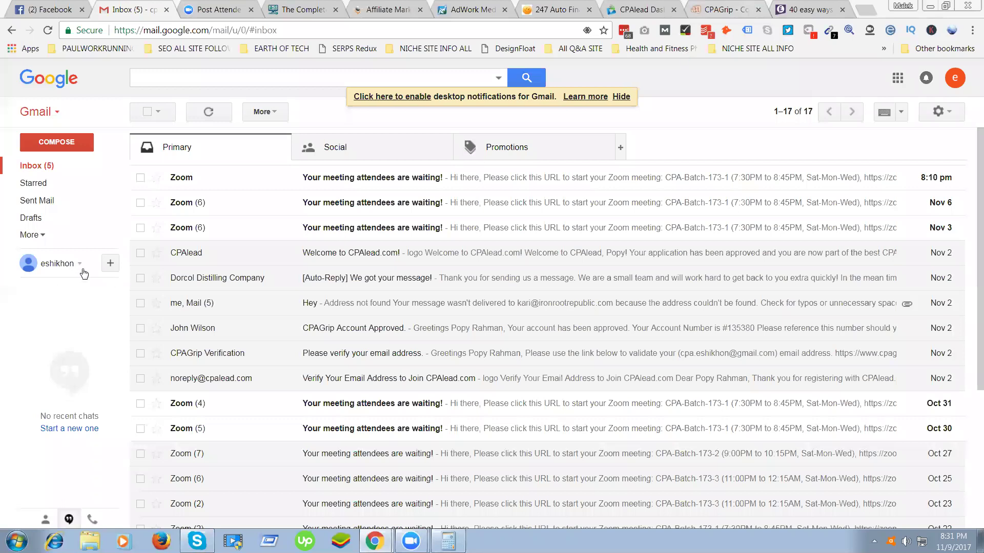
key(ctrl+shift+Tab)
key(ctrl+shift+Tab)
key(ctrl+shift+Tab)
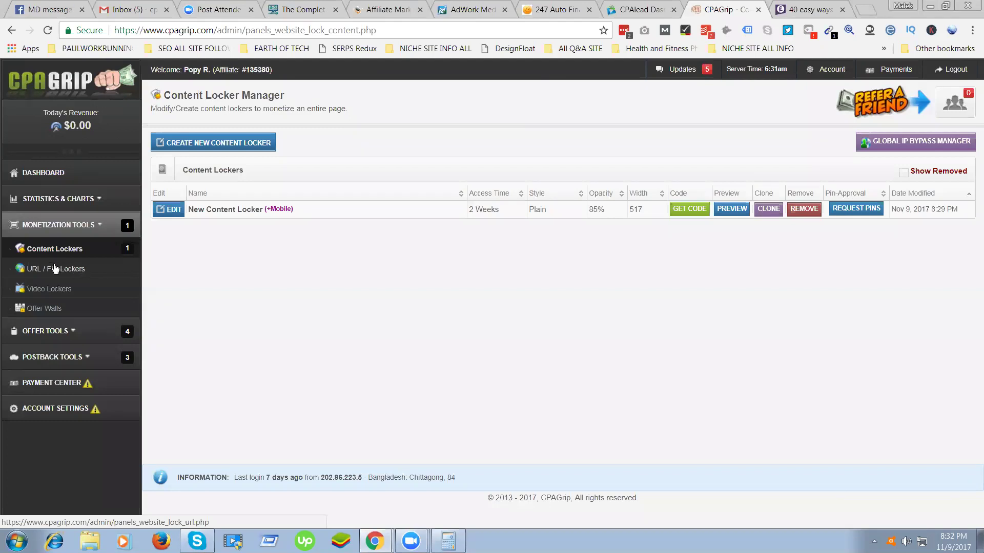
- Open CPAGrip's video lockers, start a new embedded video locker and agree to its Terms of Service
click(49, 290)
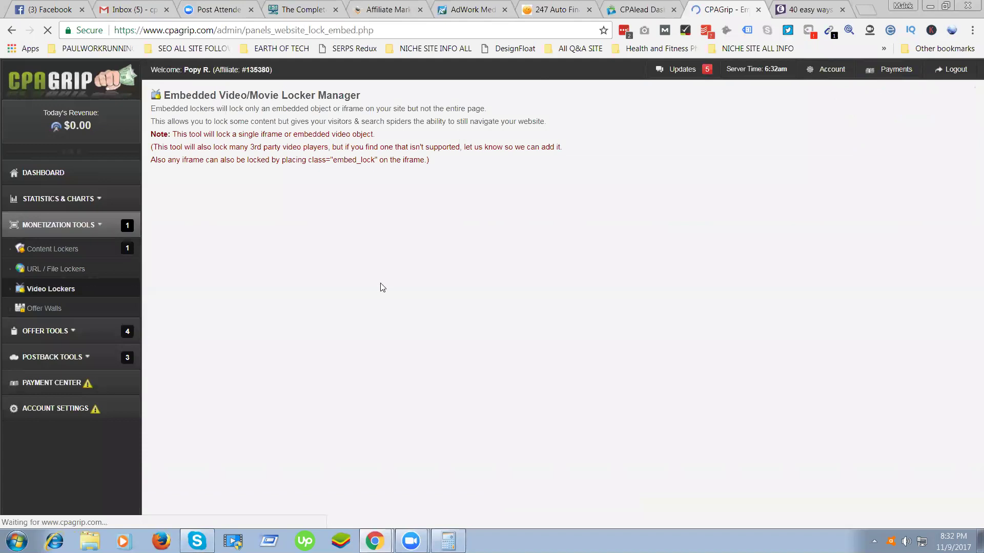
click(515, 285)
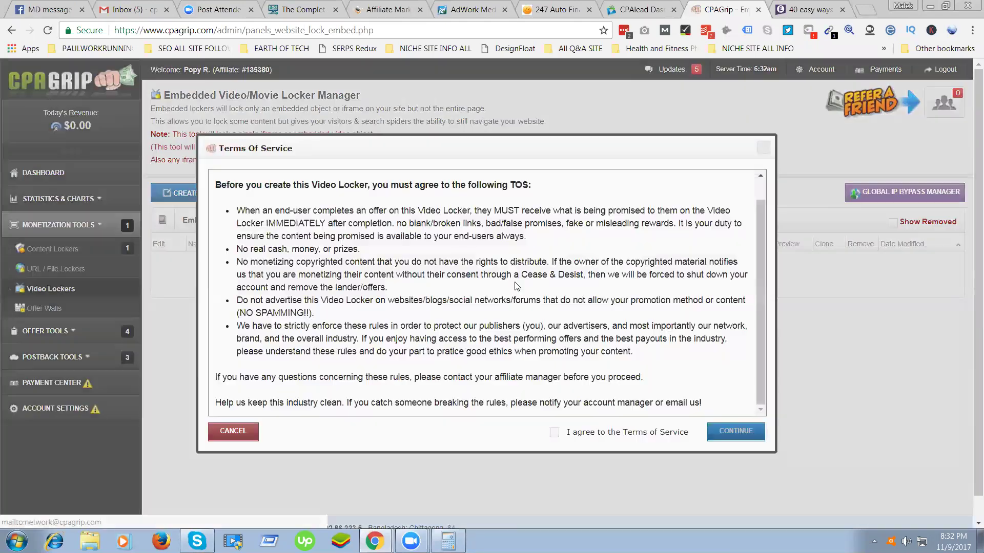
click(554, 432)
click(740, 435)
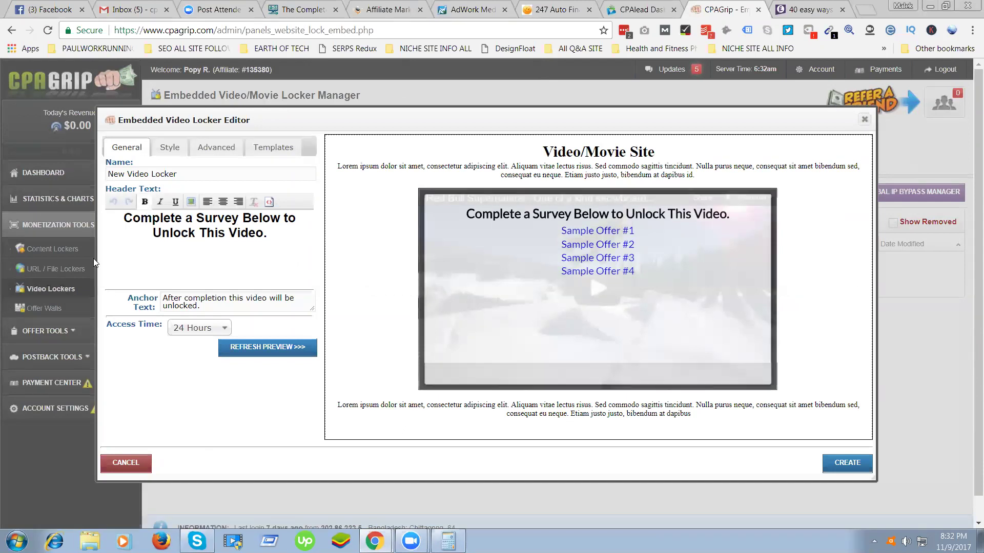
- Review the video locker's style, advanced and template options, preview the "Custom Titlebar" template, and return to the content lockers without creating it
click(169, 147)
click(215, 149)
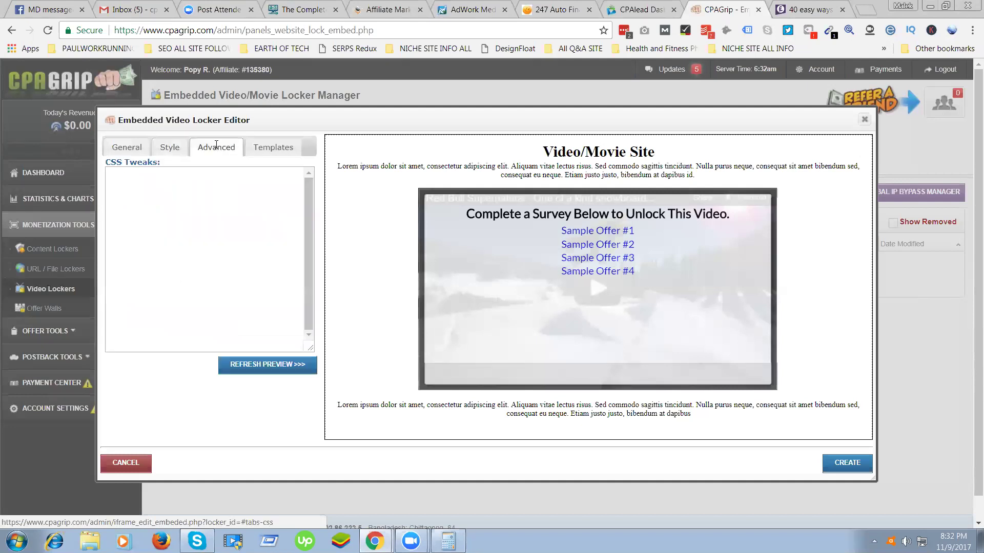
click(274, 148)
scroll(256, 230, down, 2)
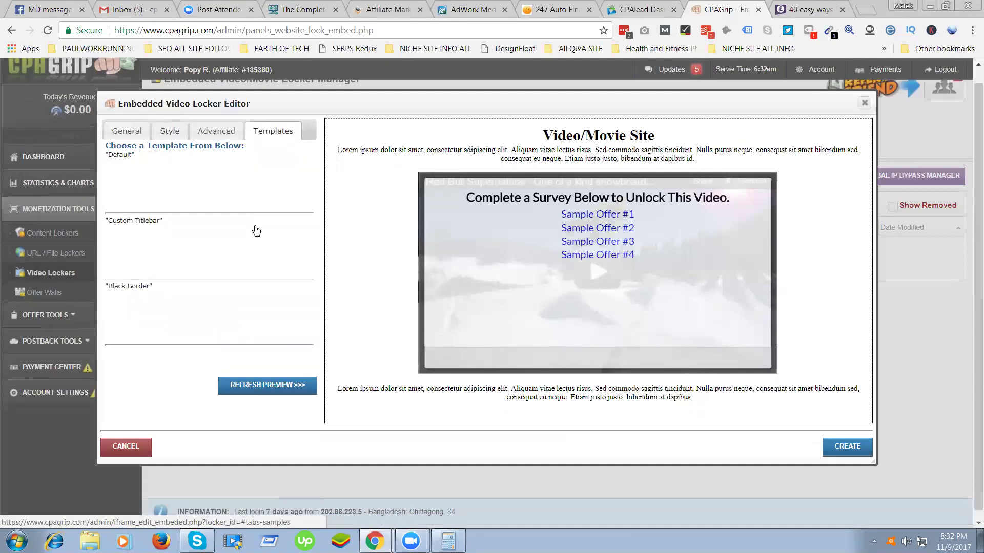
click(235, 246)
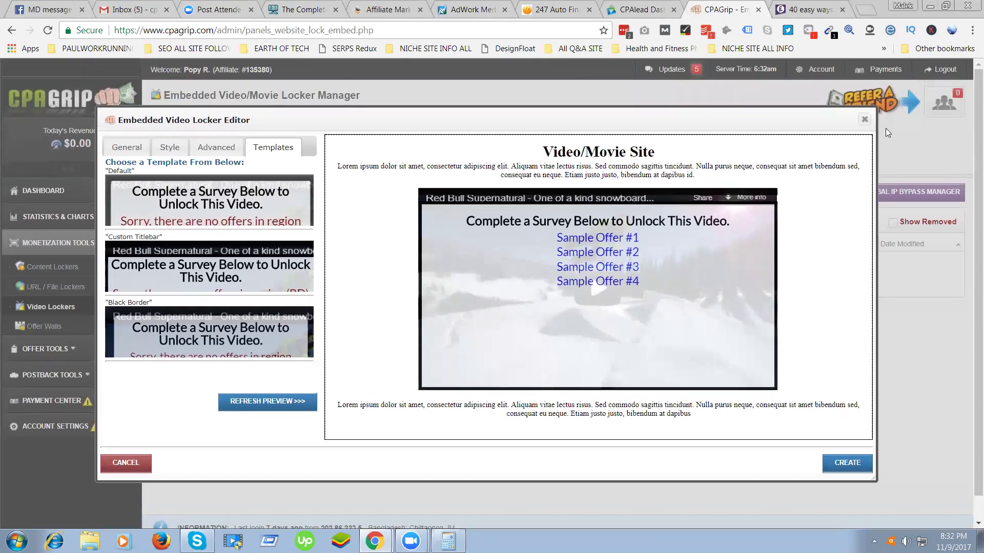
click(865, 117)
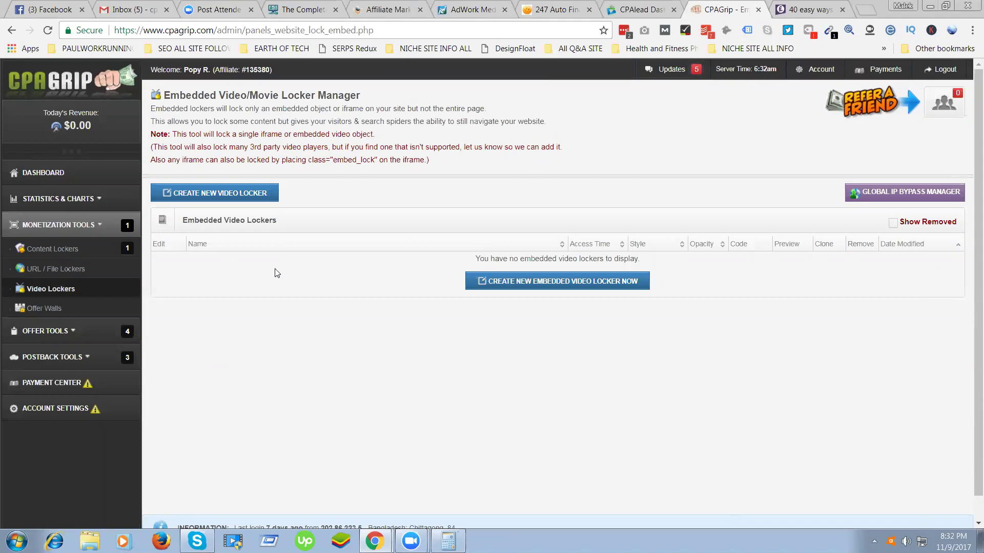
click(45, 251)
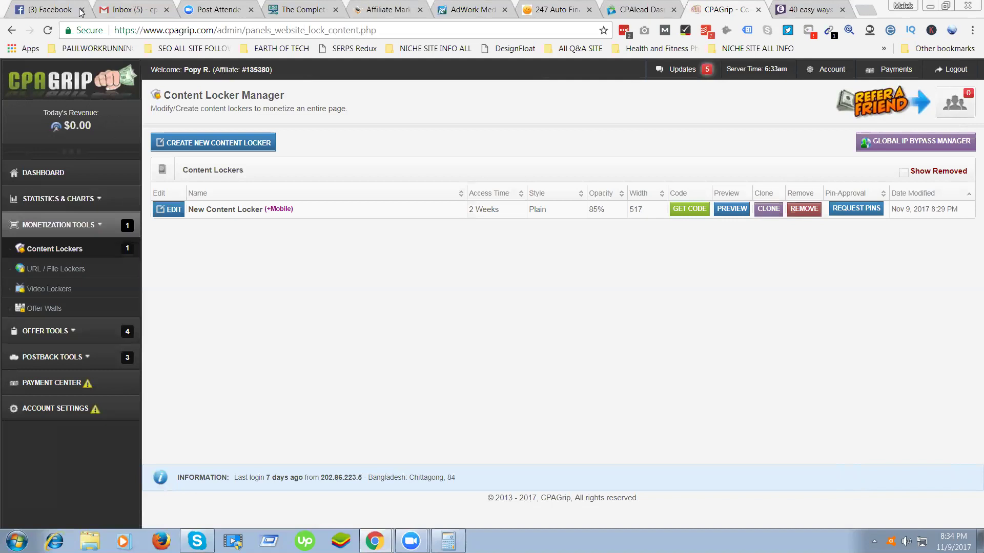
- Switch to Facebook, reply "sorry for late bro" in the chat ending with "tk asche" and "vai", and minimize that chat
key(ctrl+1)
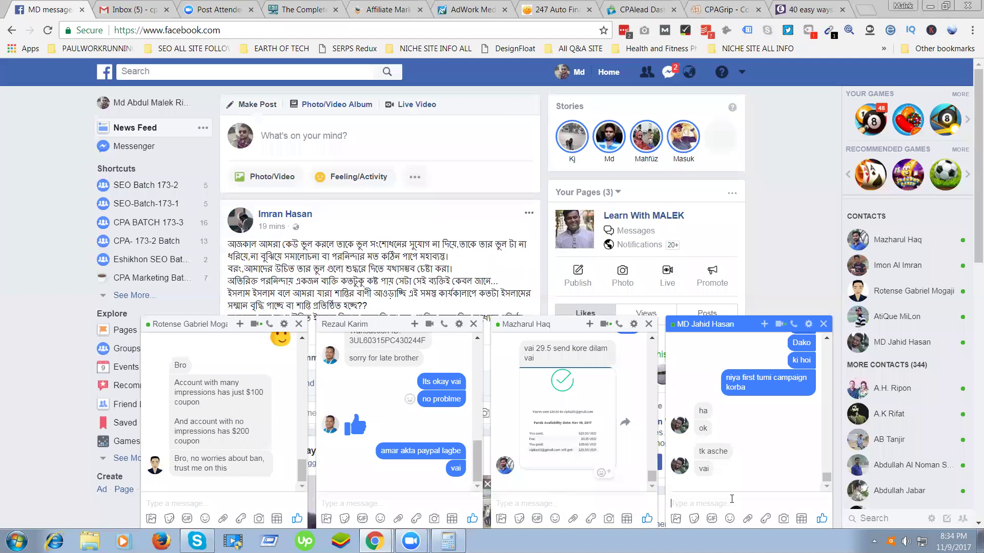
text(sorr)
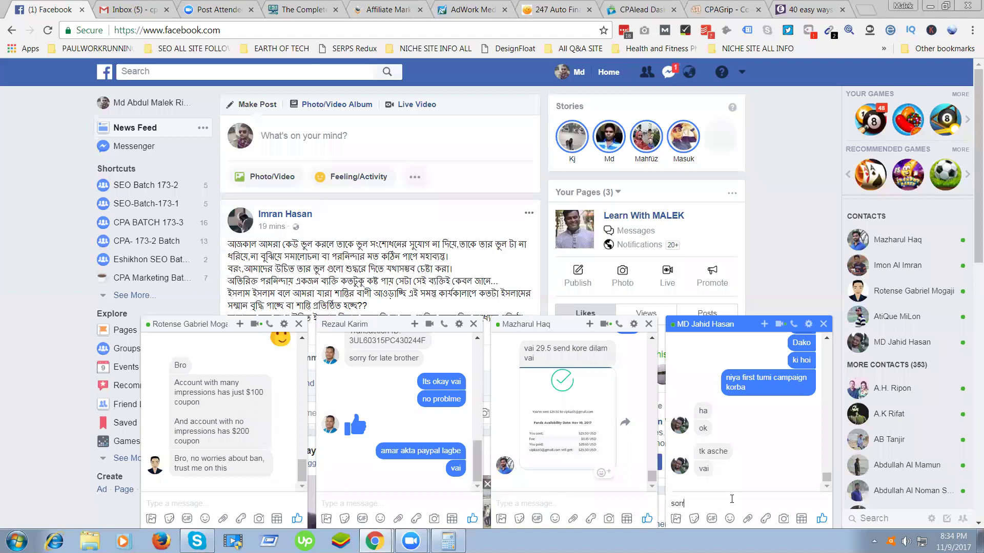
text(y for late bro)
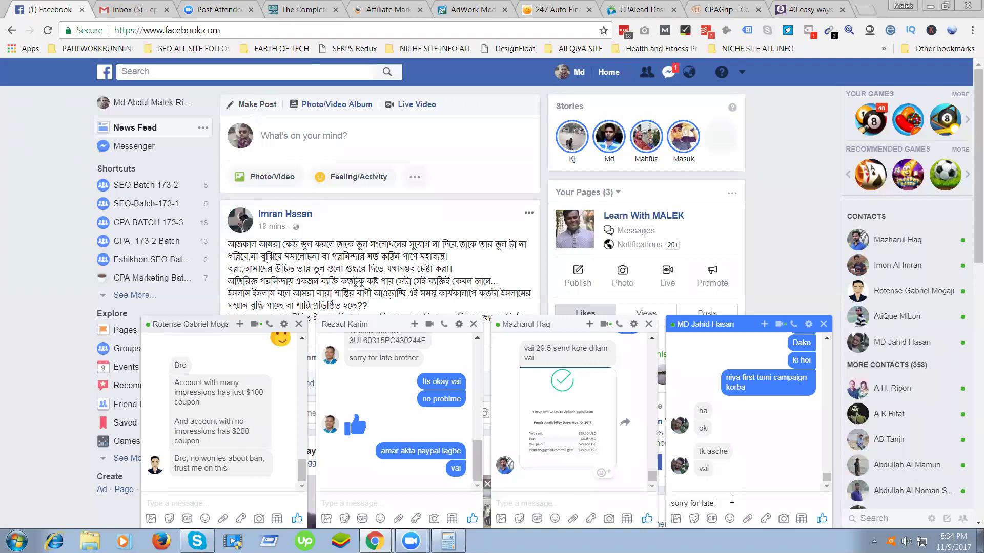
key(Return)
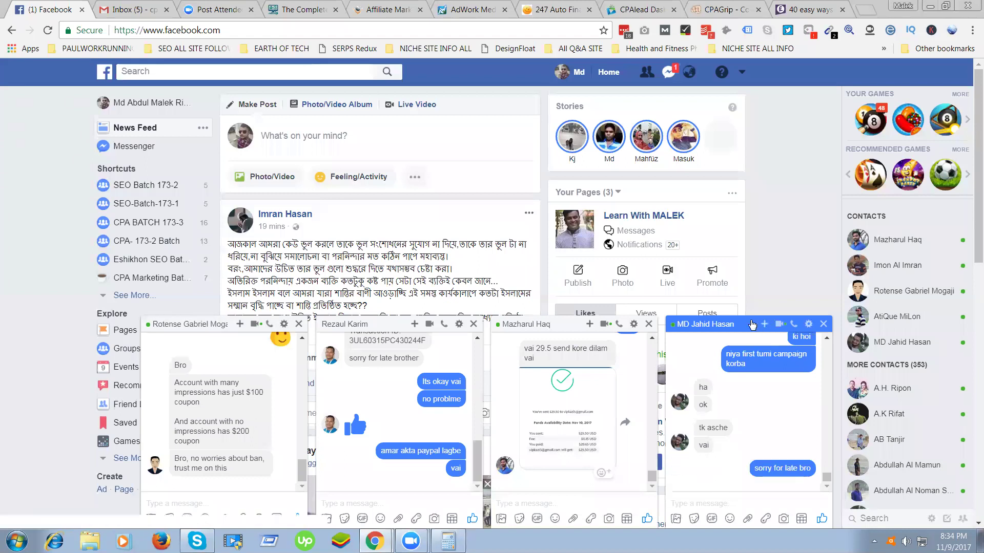
click(743, 324)
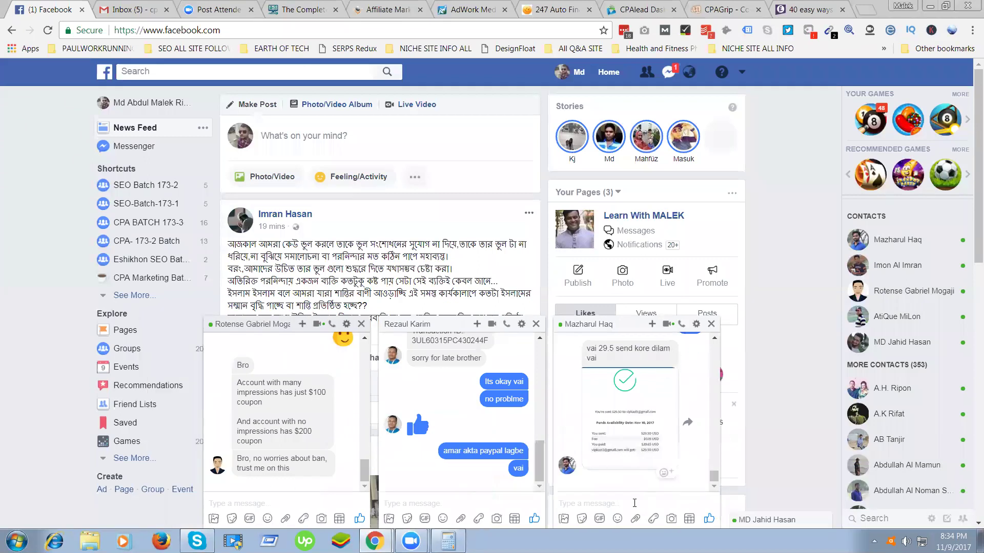
- Send "paise" and "vai" in the payment receipt chat, minimize it, and close the chat about the PayPal account
click(634, 503)
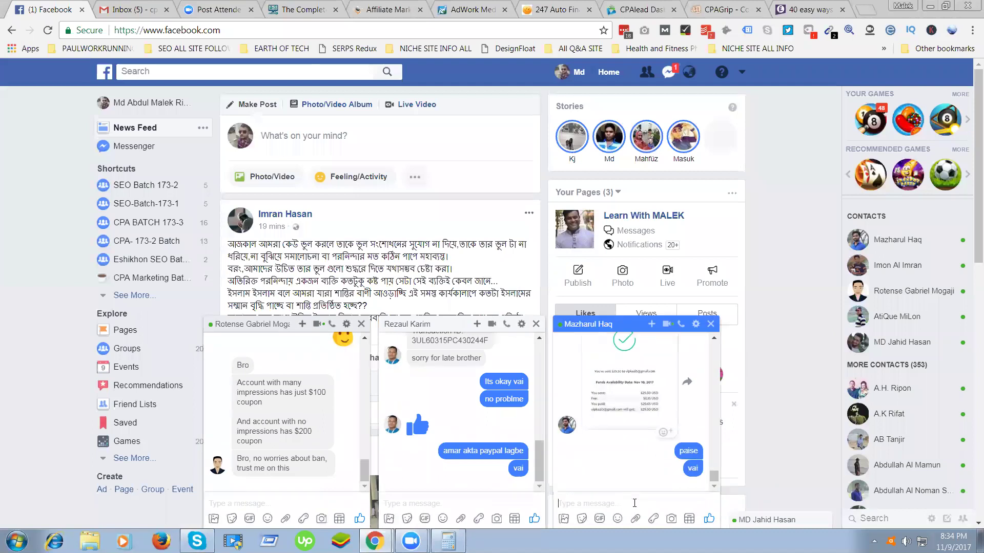
click(635, 327)
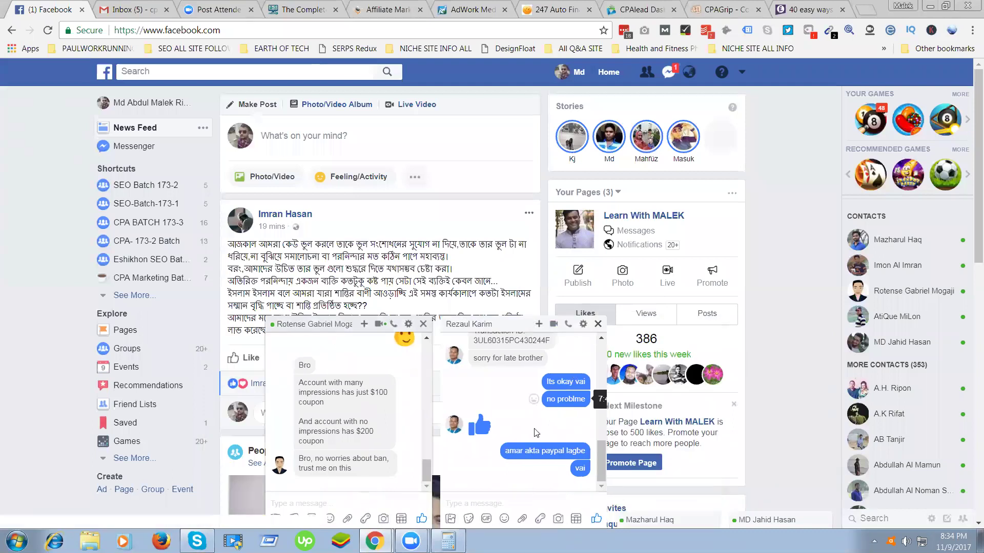
click(598, 324)
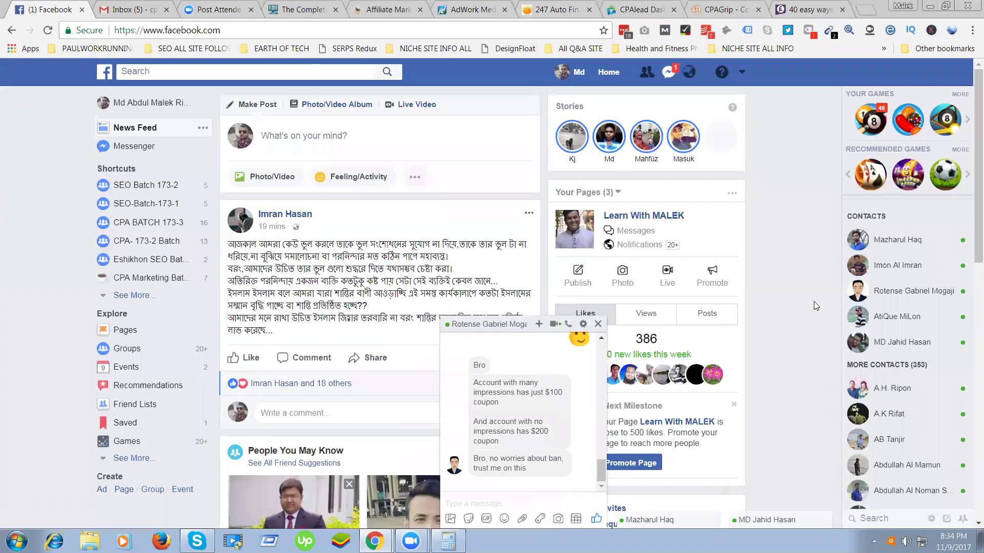